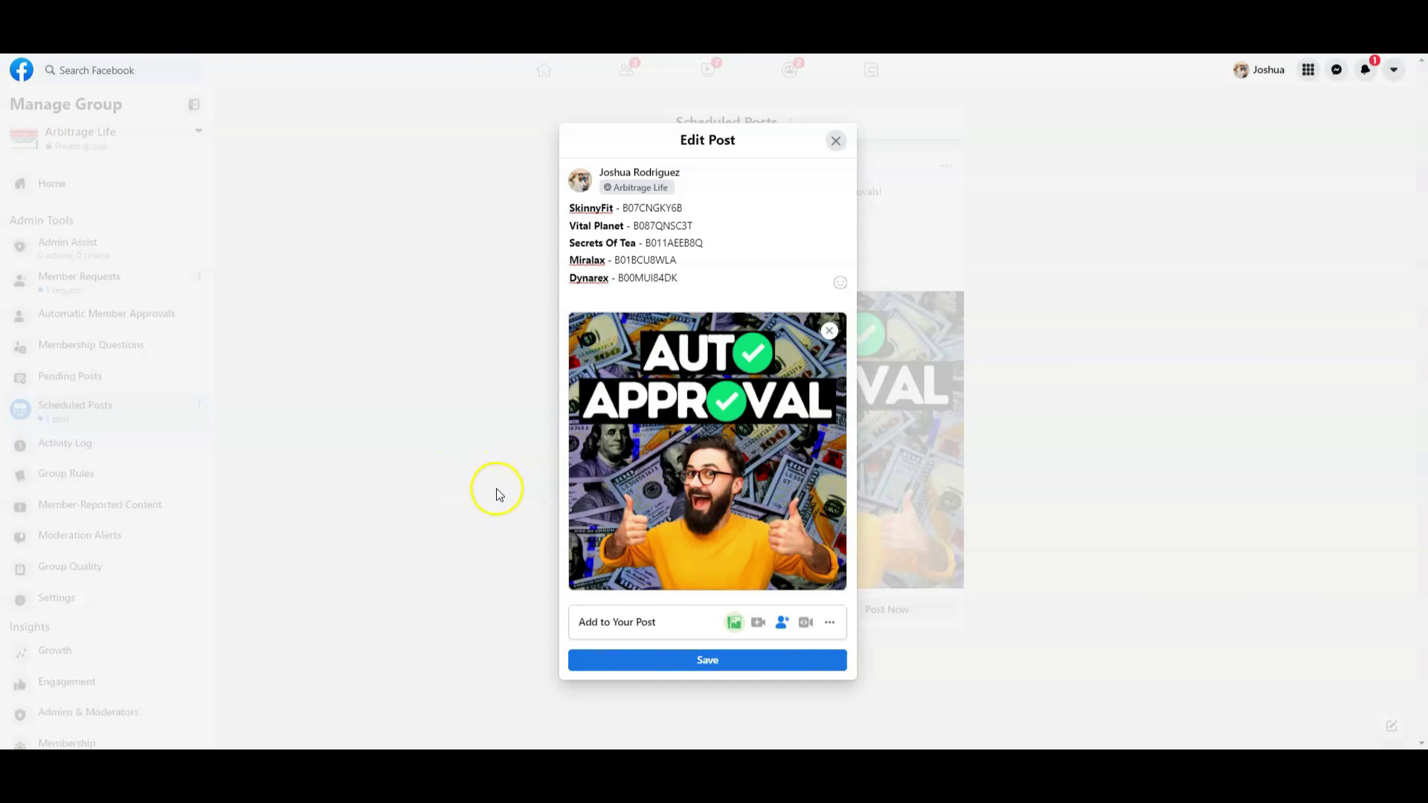
# Step: Scroll through the brand and ASIN list in the scheduled auto-approval post's Edit Post dialog
pyautogui.scroll(3, 632, 469)
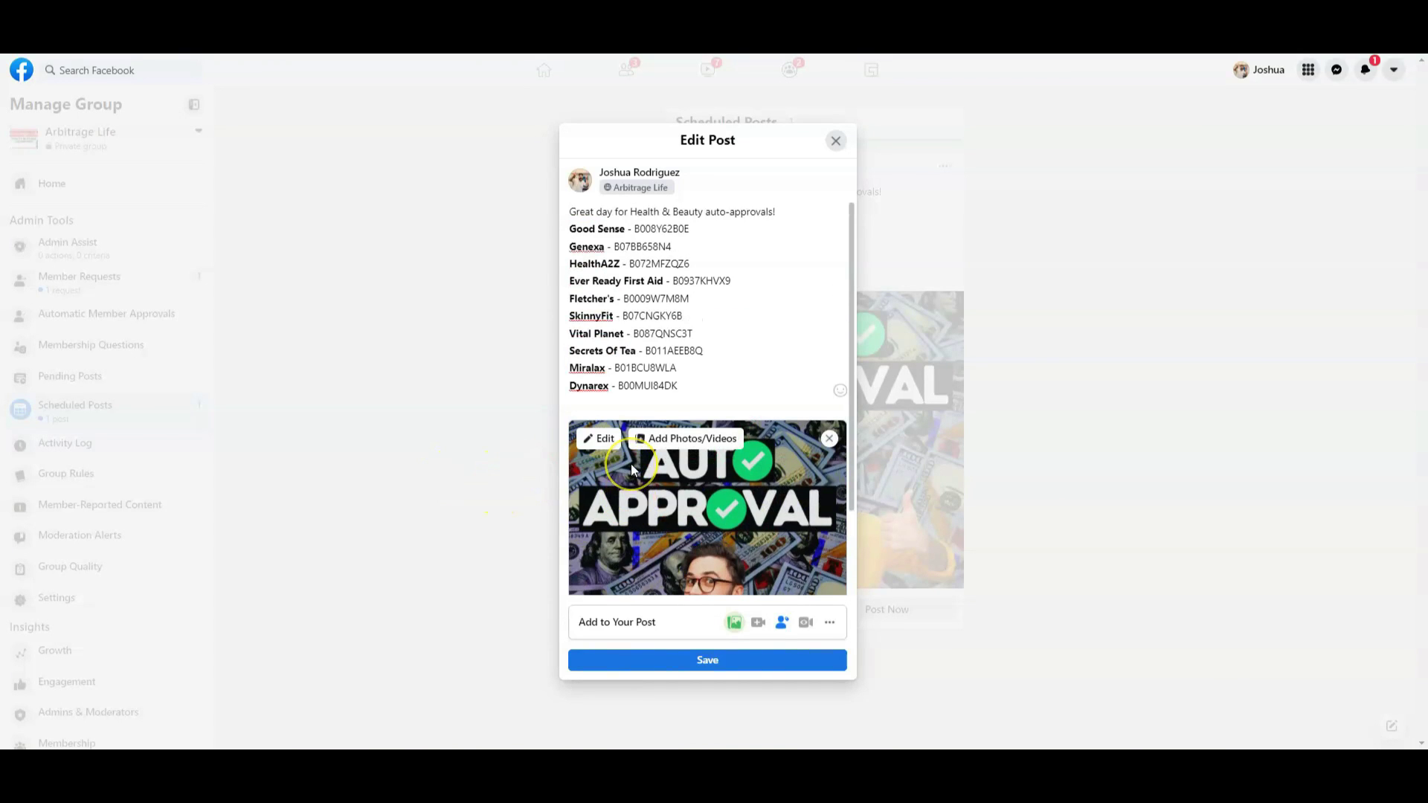
pyautogui.scroll(-3, 632, 468)
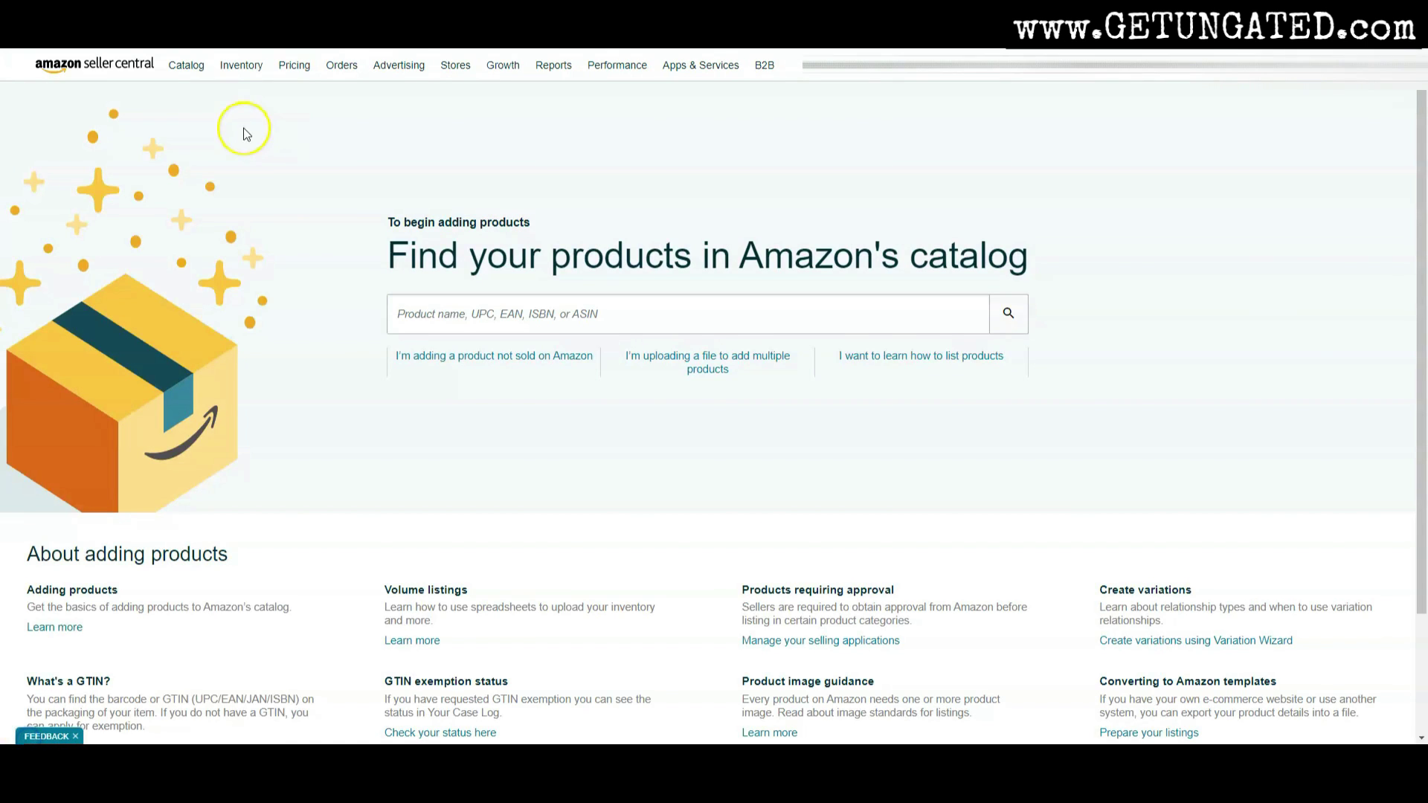
# Step: Go to Catalog > Add Products and place the cursor in the catalog search box
pyautogui.moveTo(186, 65)
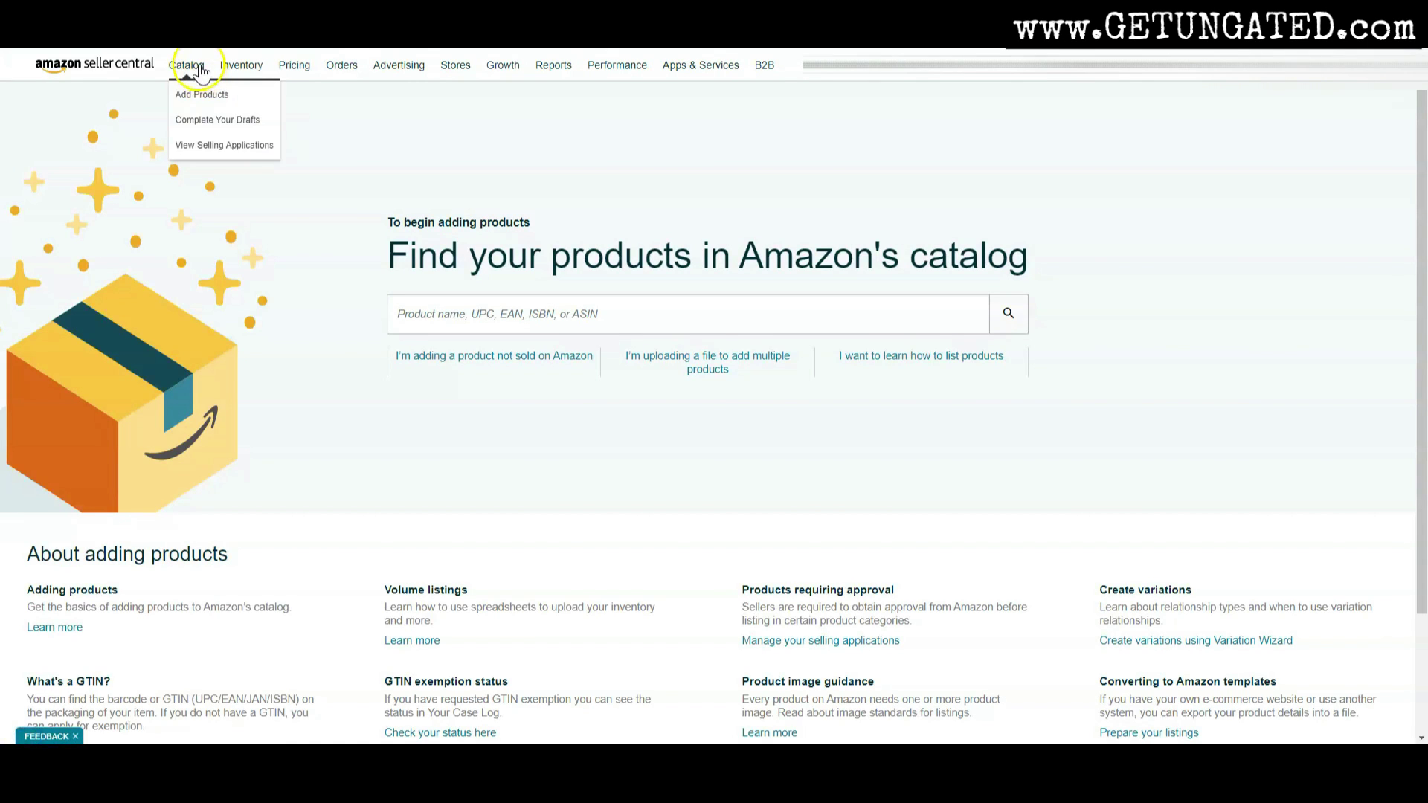
pyautogui.click(436, 310)
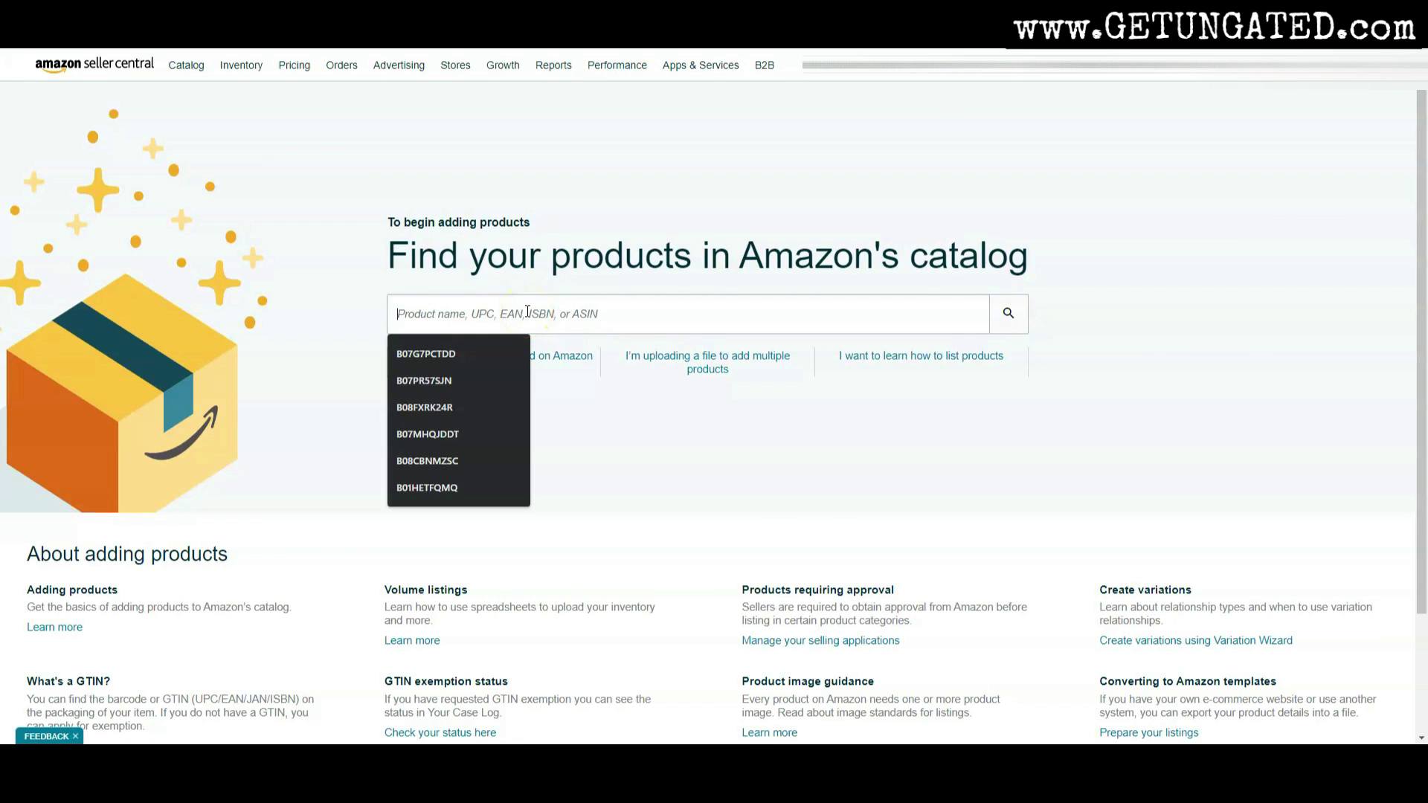
# Step: Search the catalog for 'antacid' and scroll results page 2 to the Pepcid Complete listings
pyautogui.write('ant')
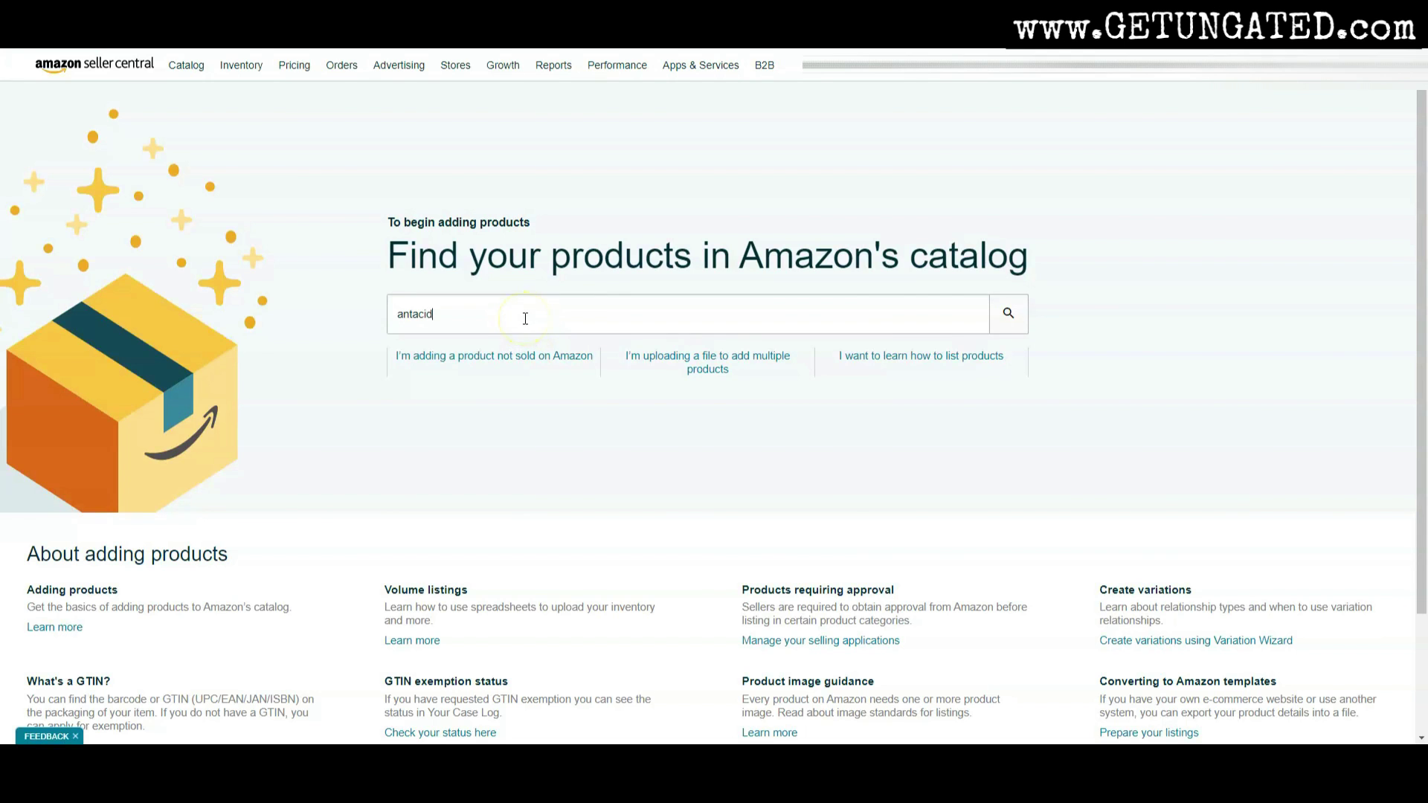
pyautogui.write('acid')
pyautogui.press('Return')
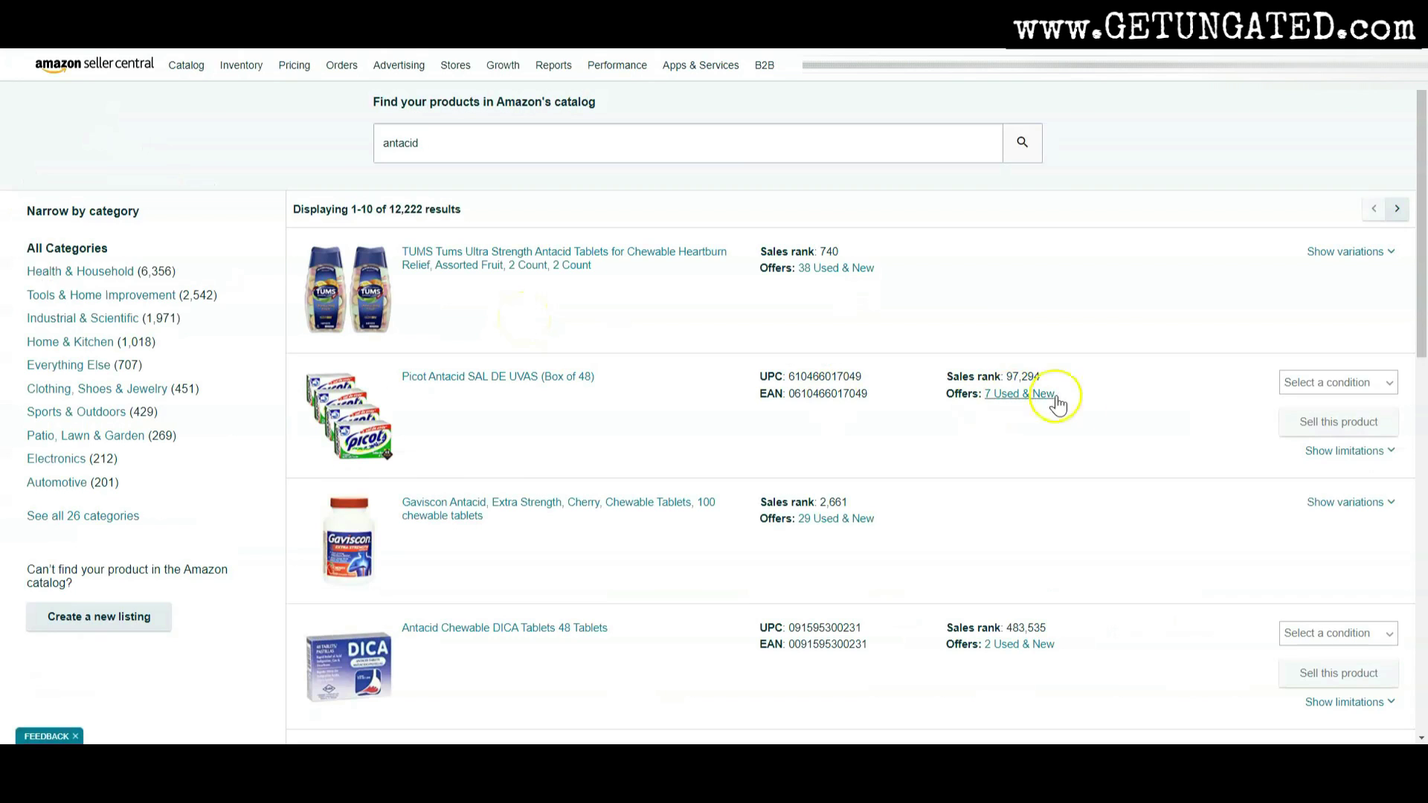
pyautogui.scroll(-10, 1159, 420)
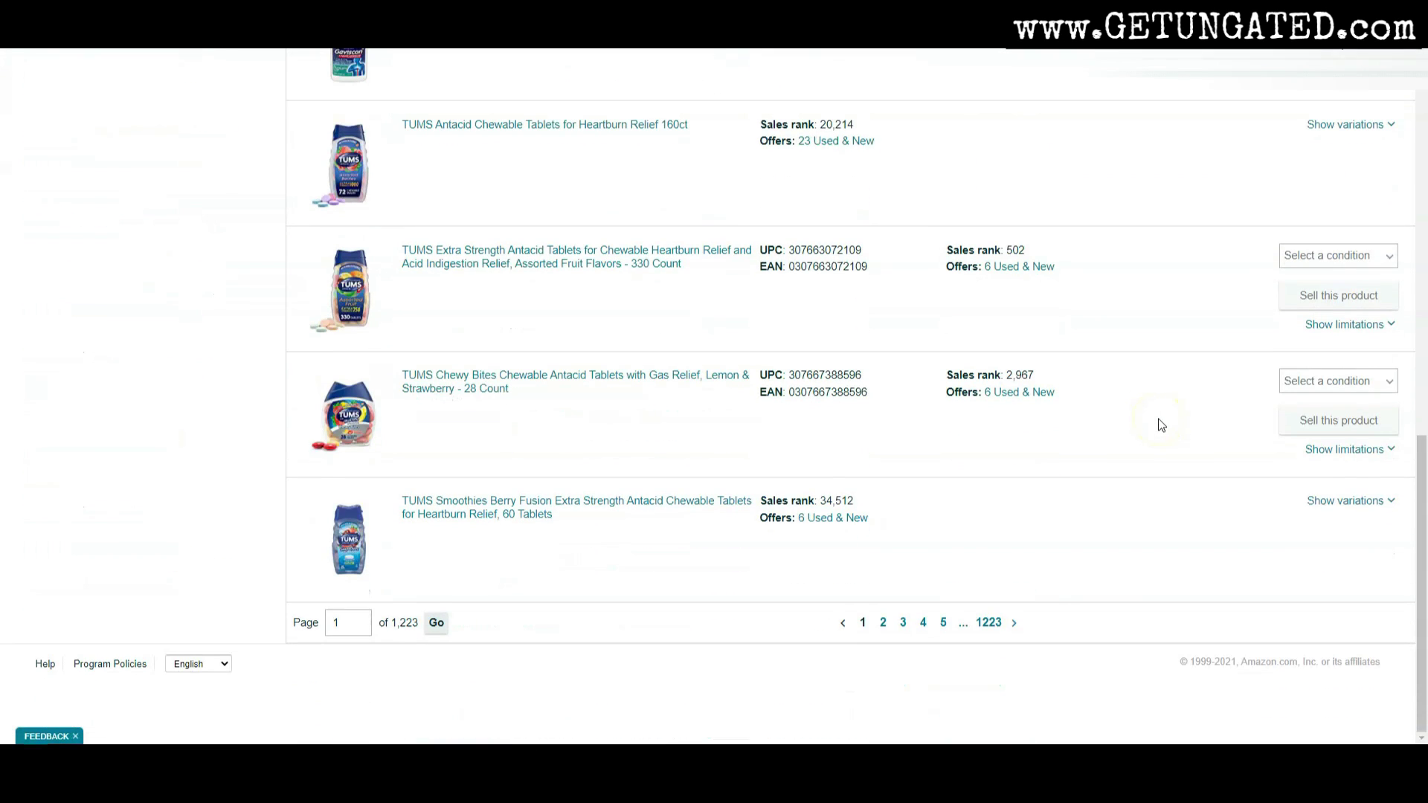
pyautogui.click(883, 622)
pyautogui.scroll(-4, 1352, 342)
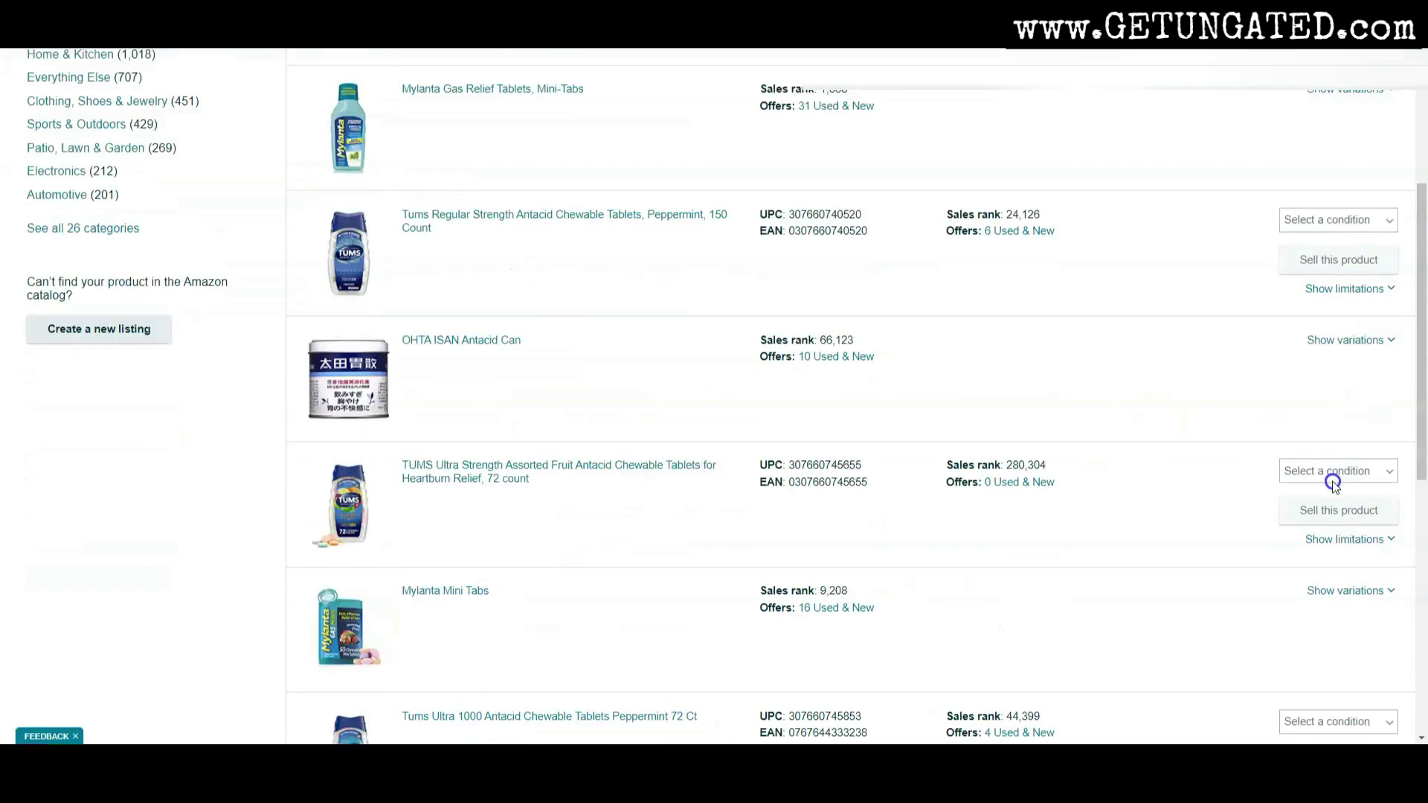
pyautogui.scroll(-7, 1332, 483)
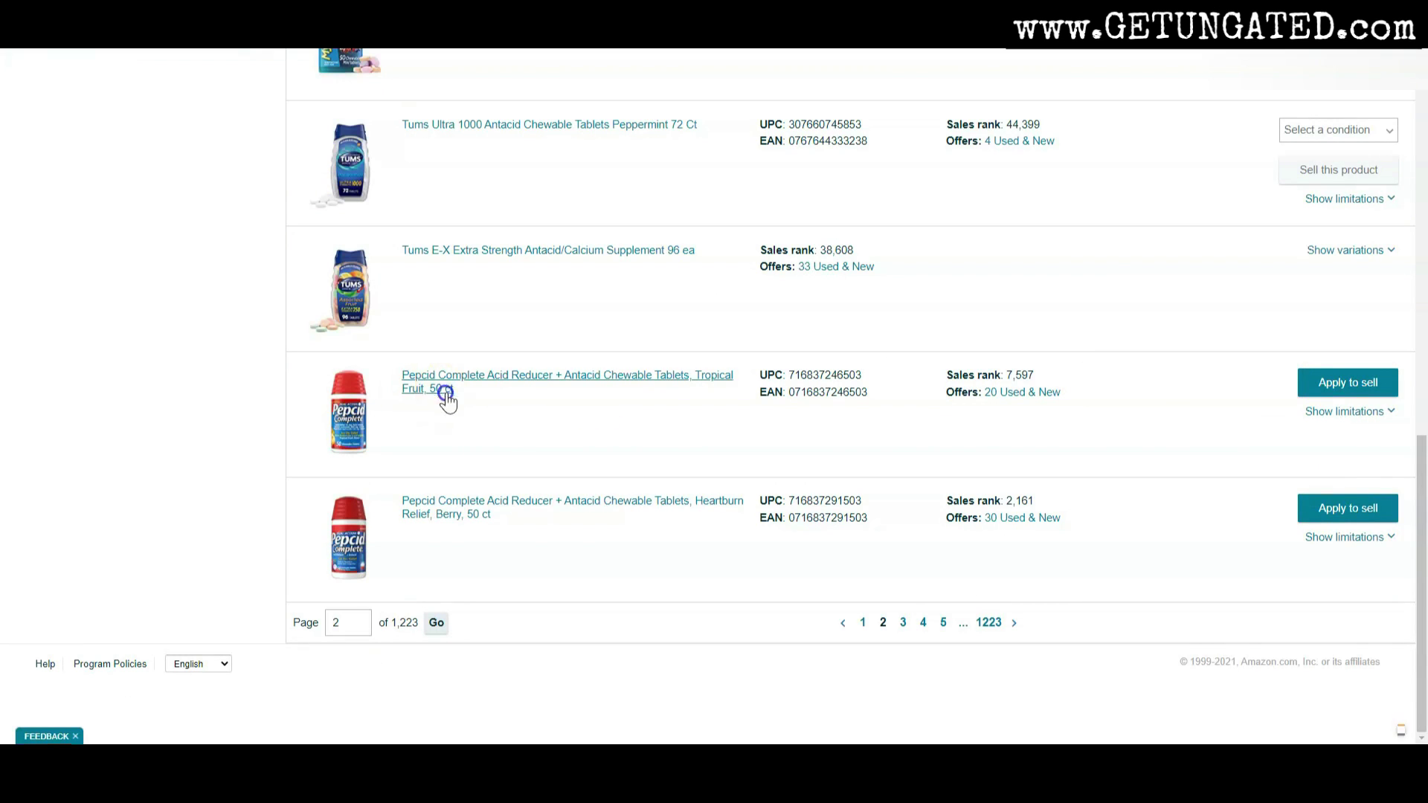
pyautogui.click(1331, 387)
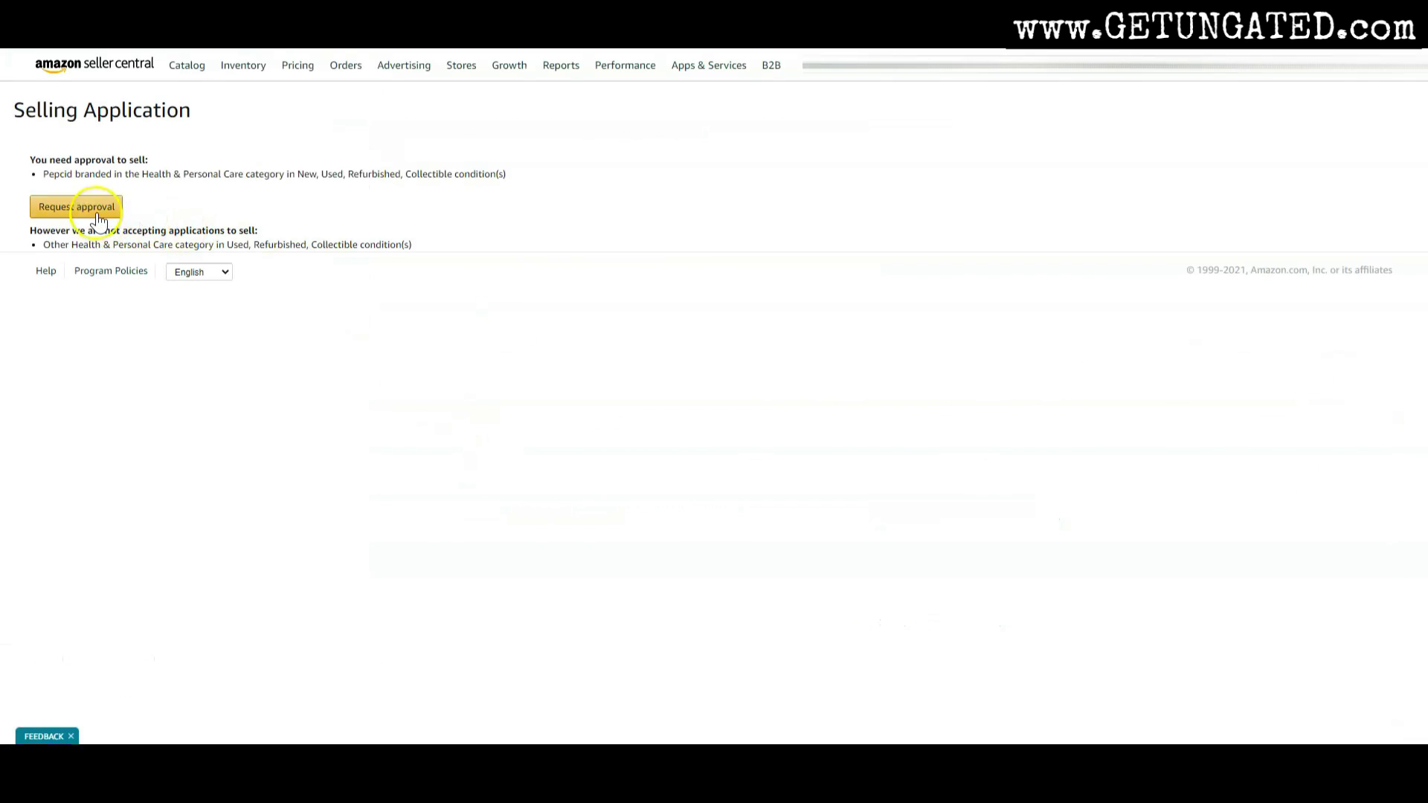
pyautogui.click(97, 217)
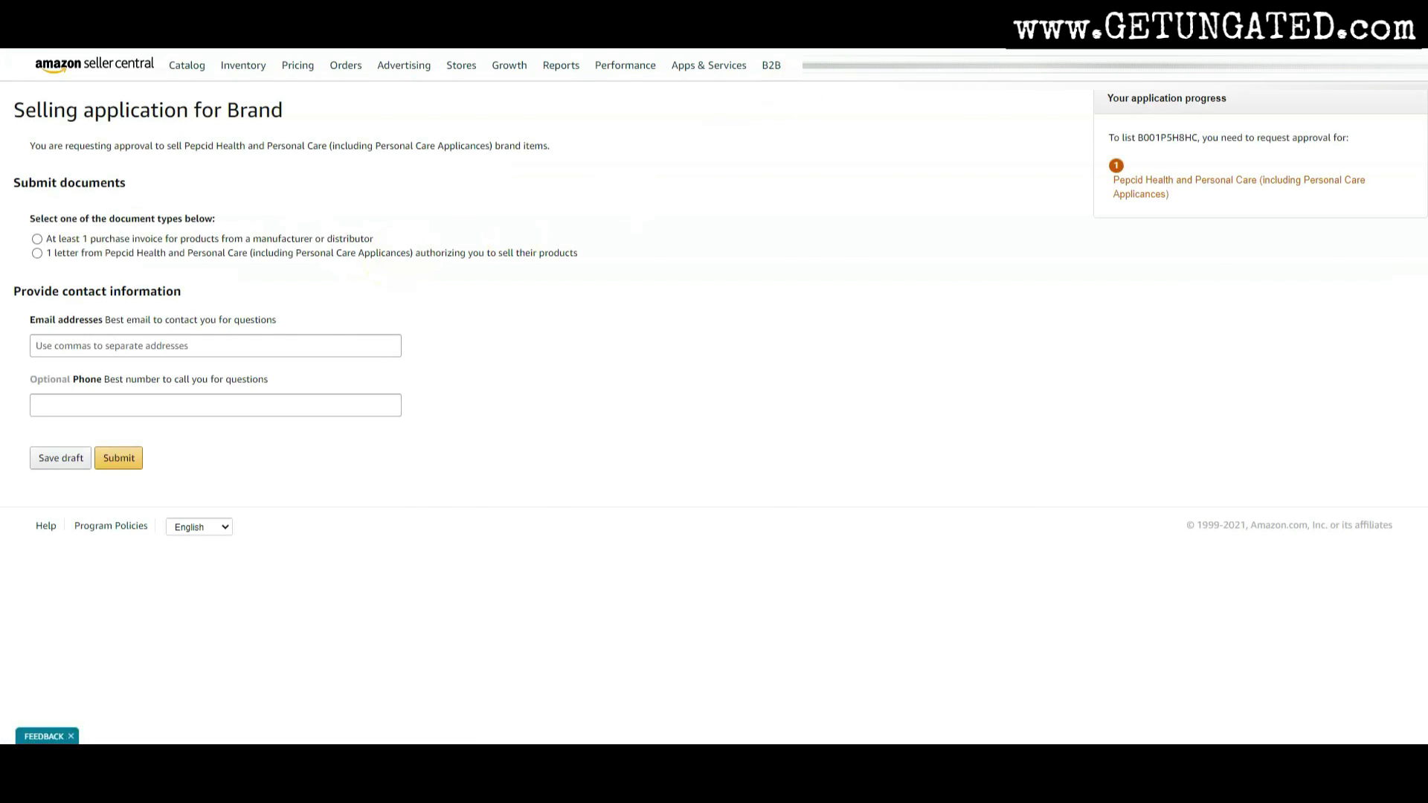
pyautogui.hotkey('alt', 'Left')
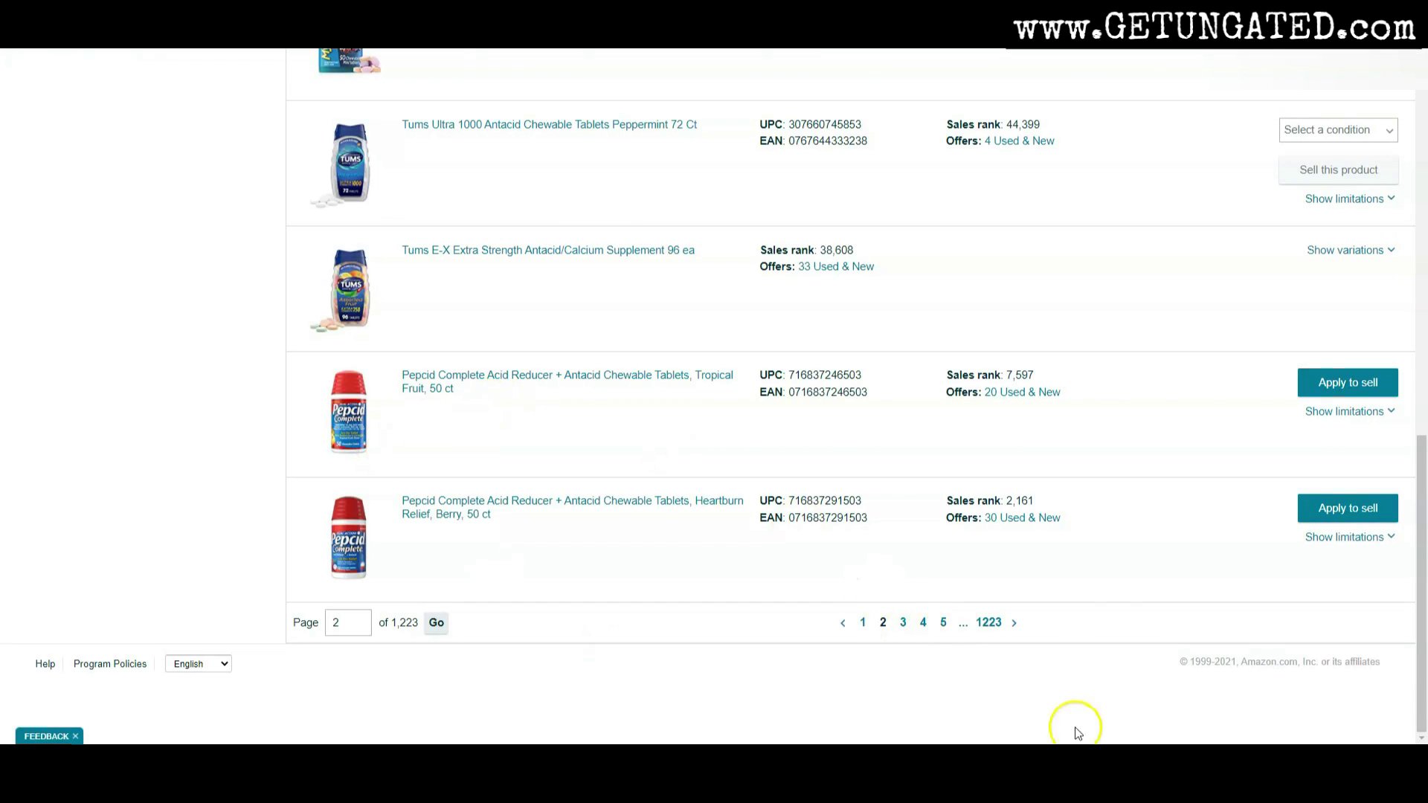
# Step: Page through the antacid results from page 3 to page 6, results 71–80
pyautogui.click(902, 625)
pyautogui.scroll(-10, 1049, 391)
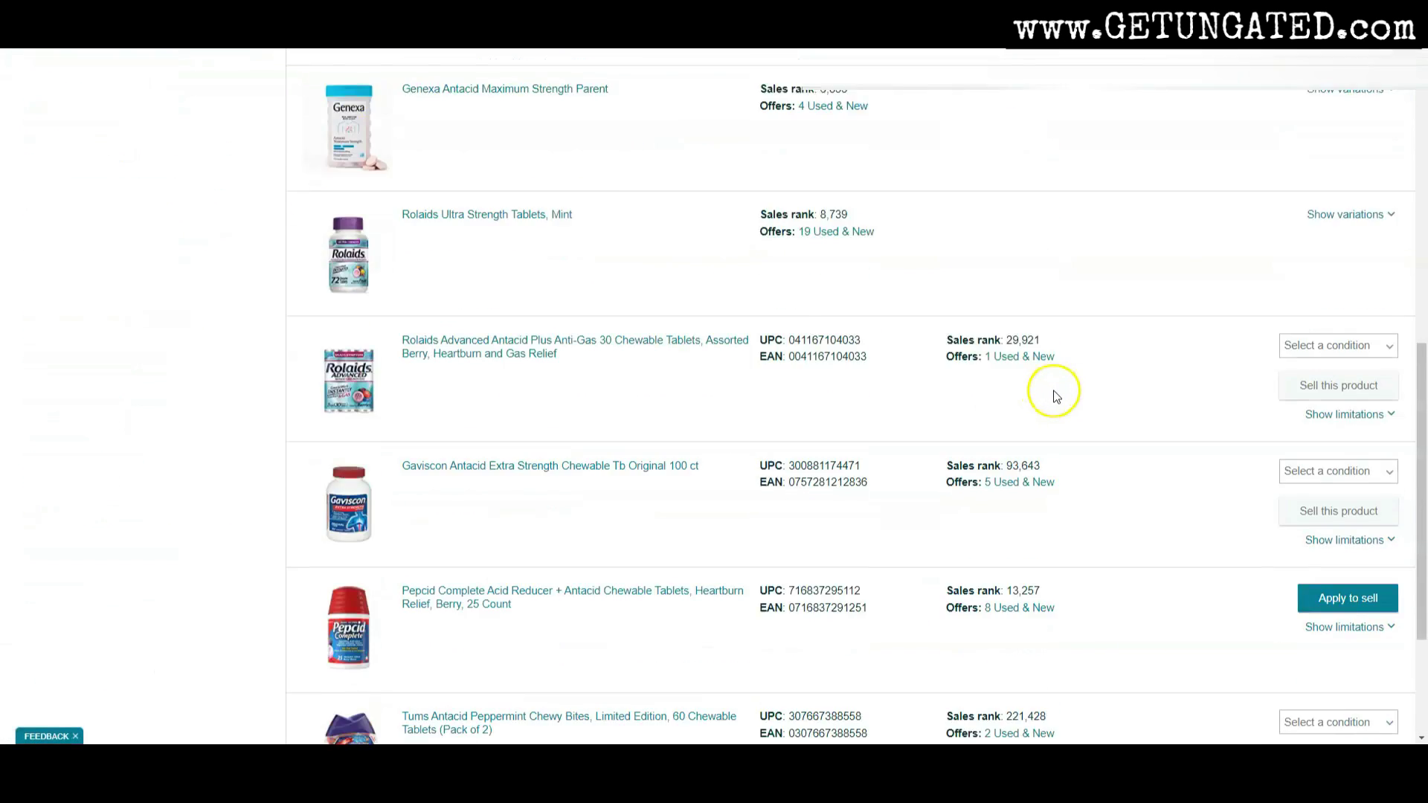
pyautogui.scroll(-3, 1054, 396)
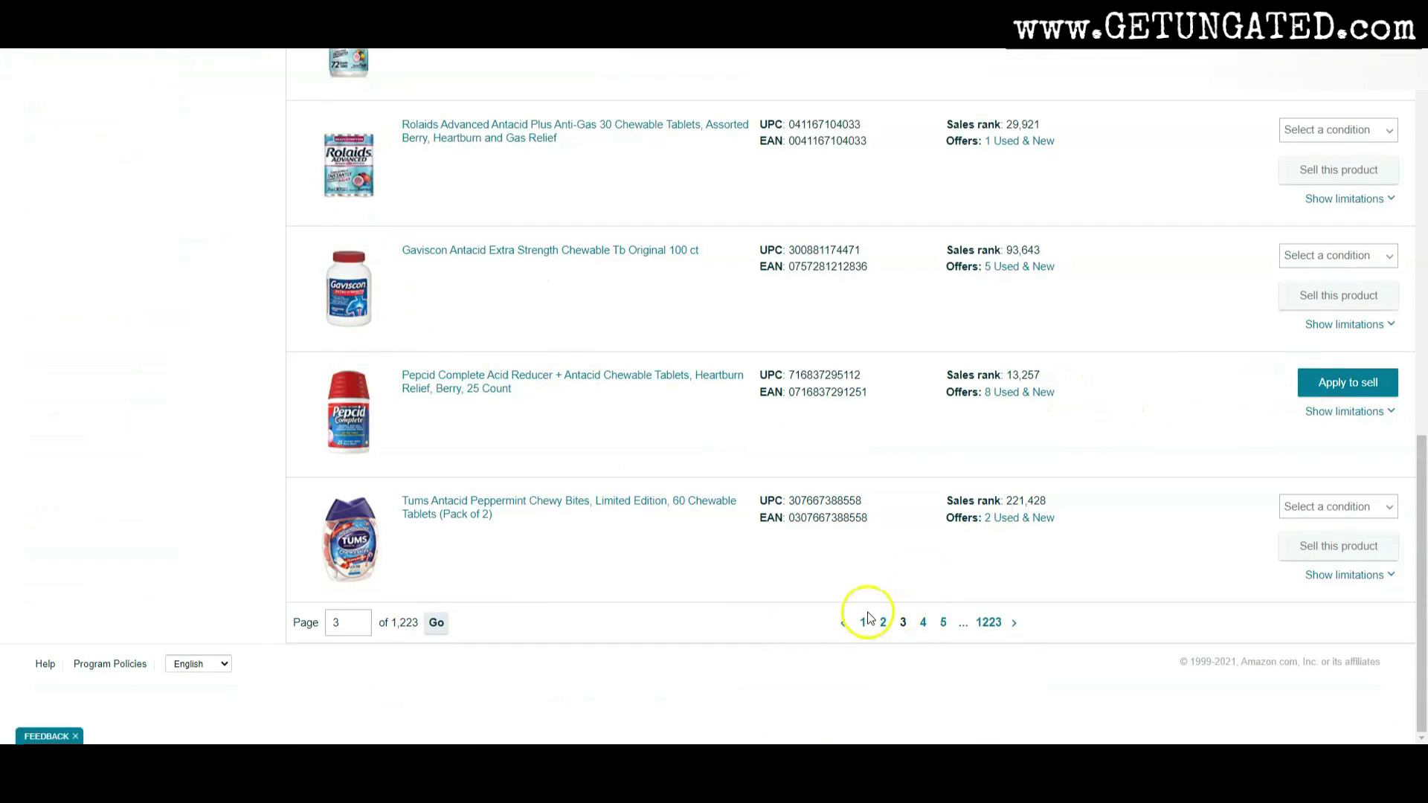
pyautogui.click(923, 622)
pyautogui.scroll(-6, 1088, 424)
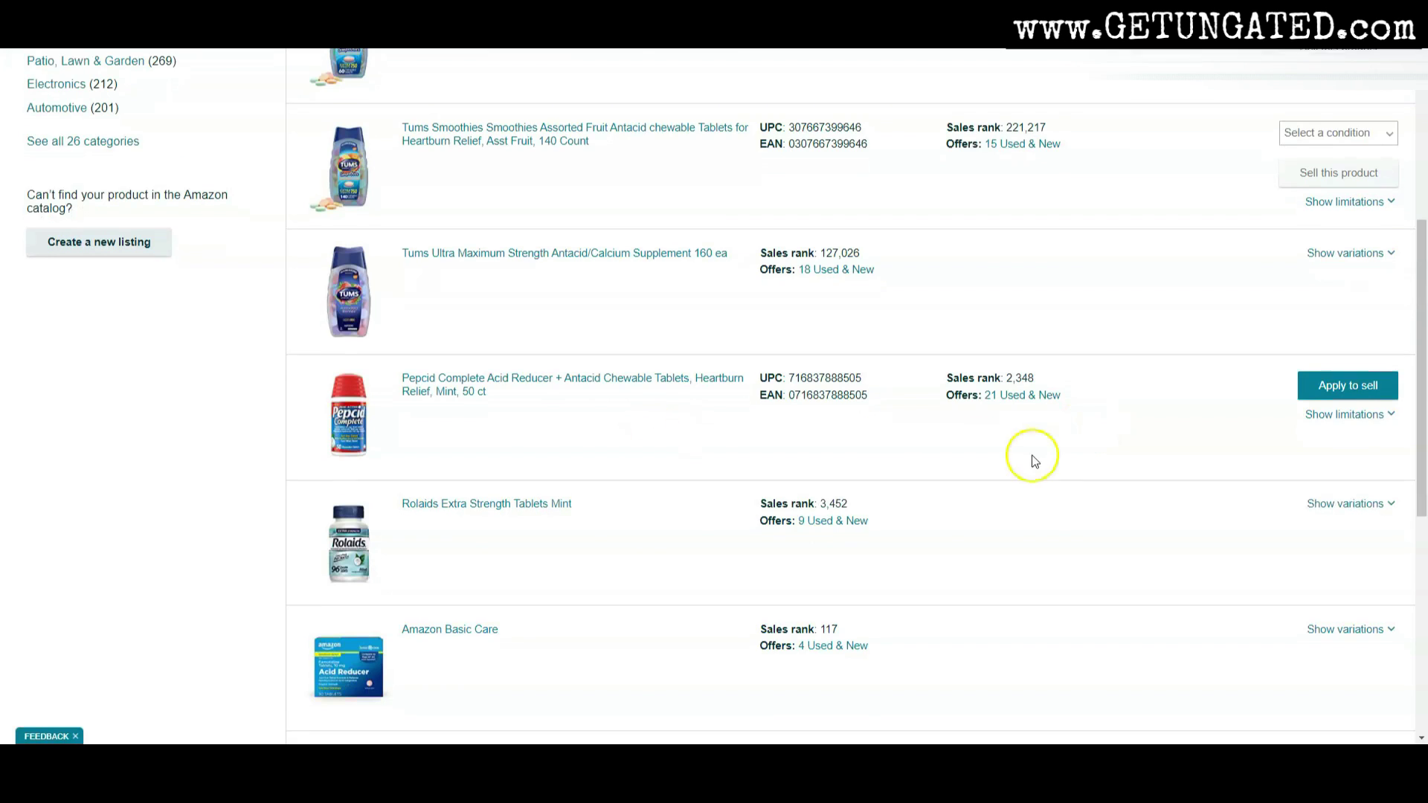
pyautogui.scroll(-7, 1034, 461)
pyautogui.click(945, 621)
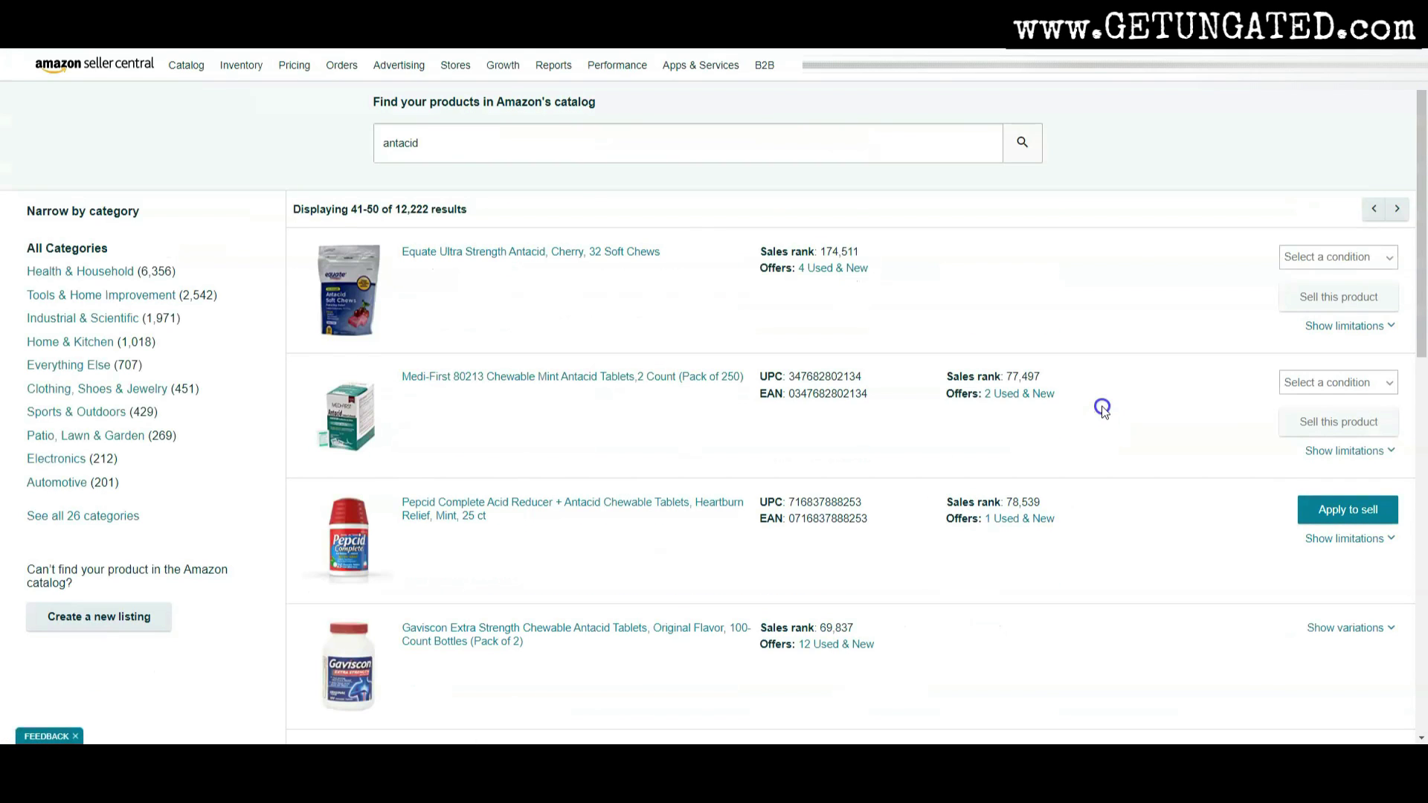
pyautogui.scroll(-12, 1102, 407)
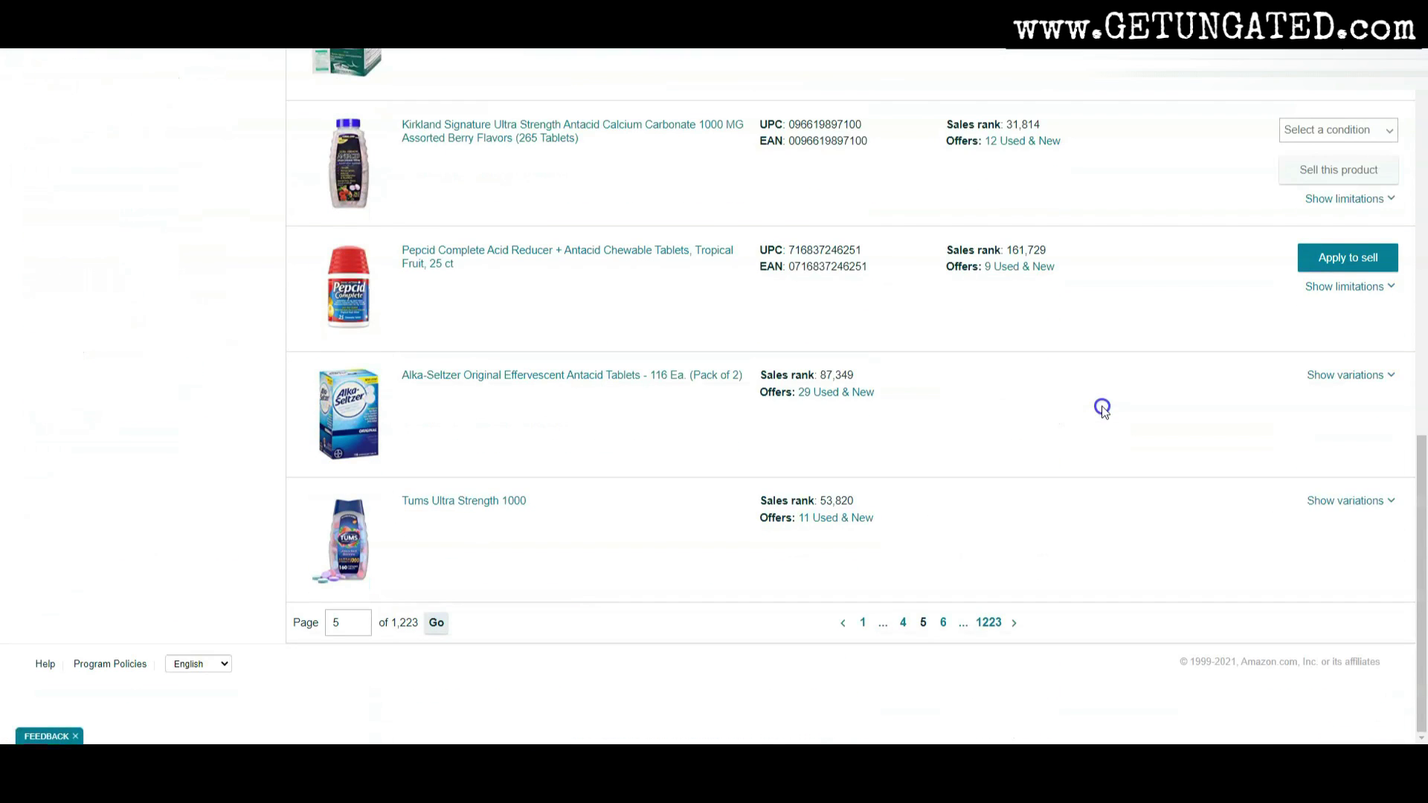
pyautogui.click(942, 624)
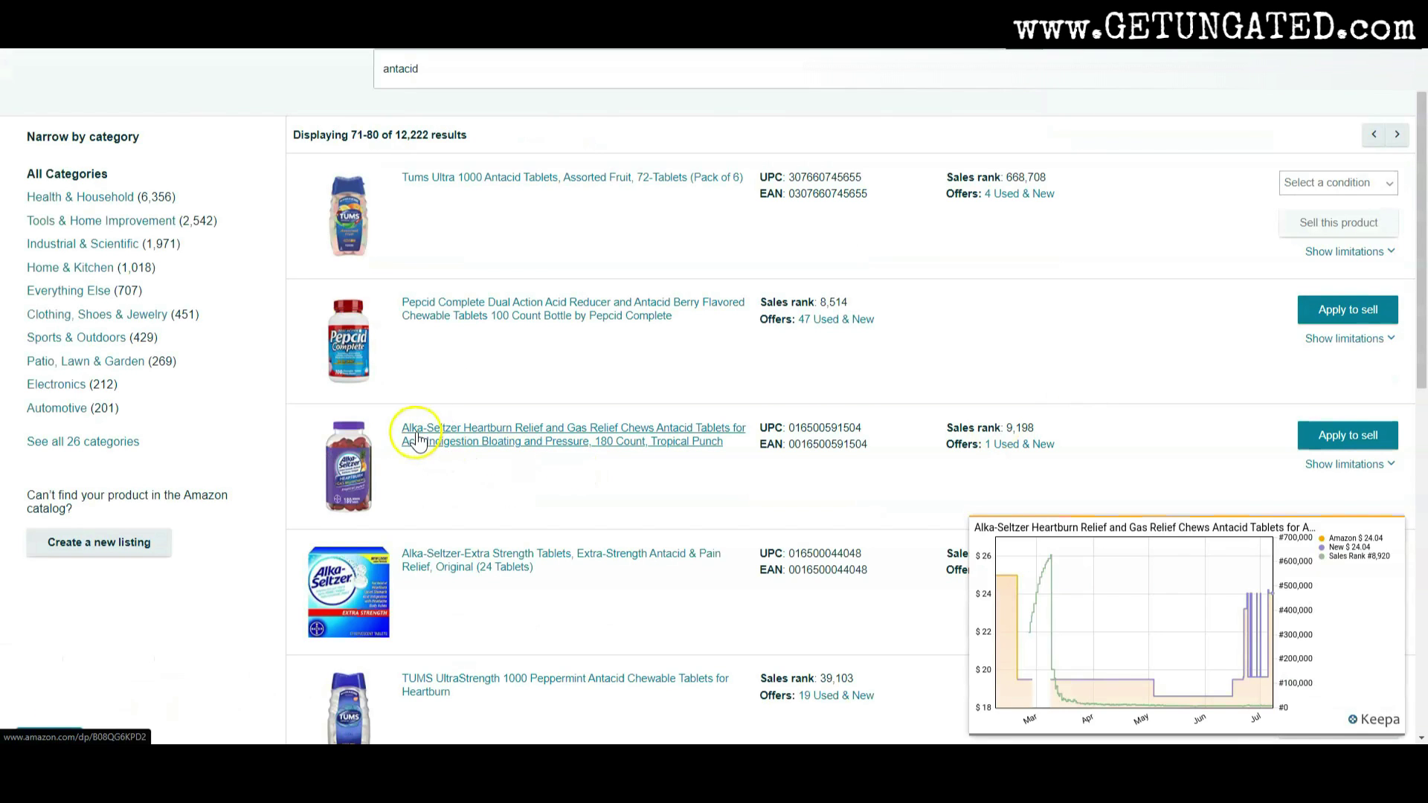
# Step: Apply to sell the Alka-Seltzer heartburn chews and request brand approval, which is granted
pyautogui.click(1315, 436)
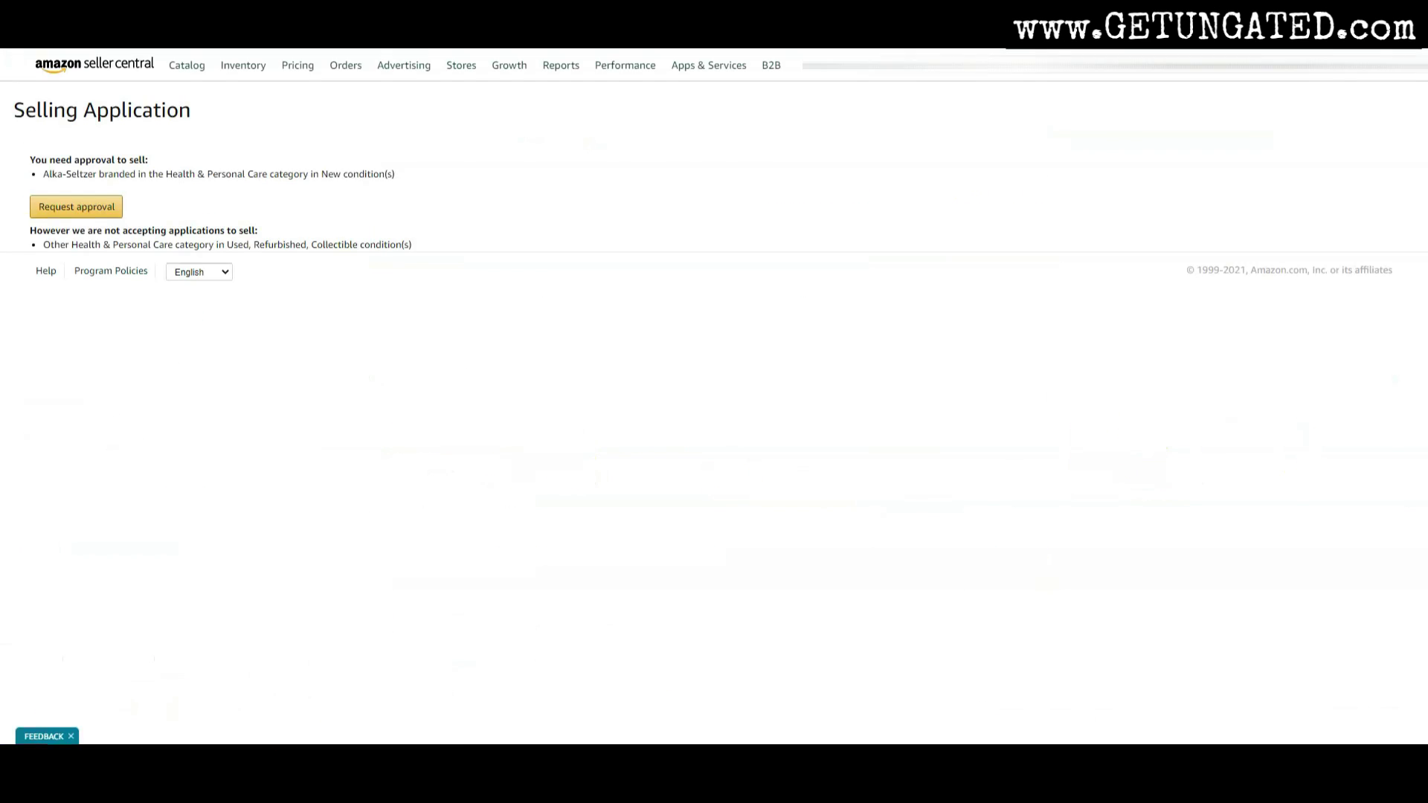
pyautogui.click(72, 211)
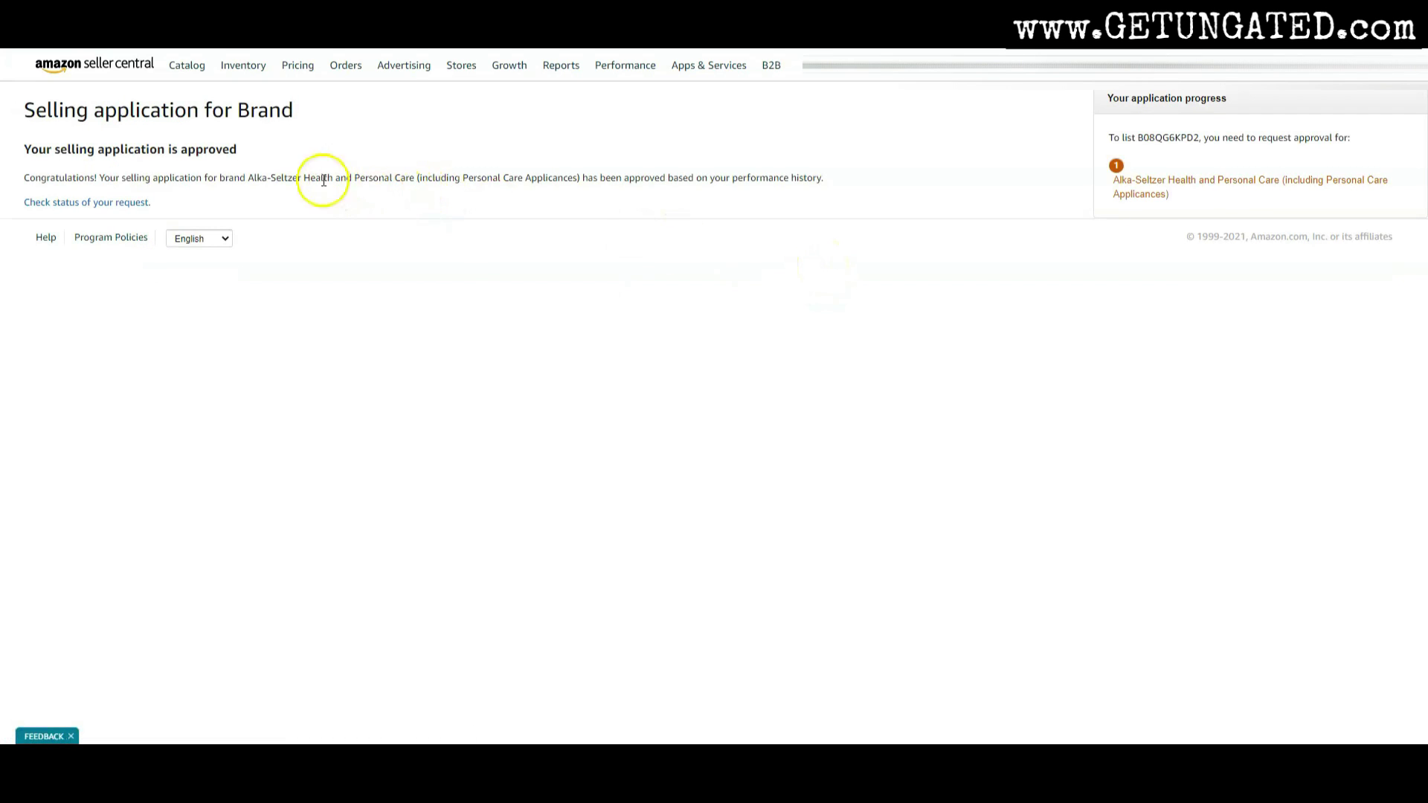
pyautogui.moveTo(249, 179); pyautogui.dragTo(298, 182)
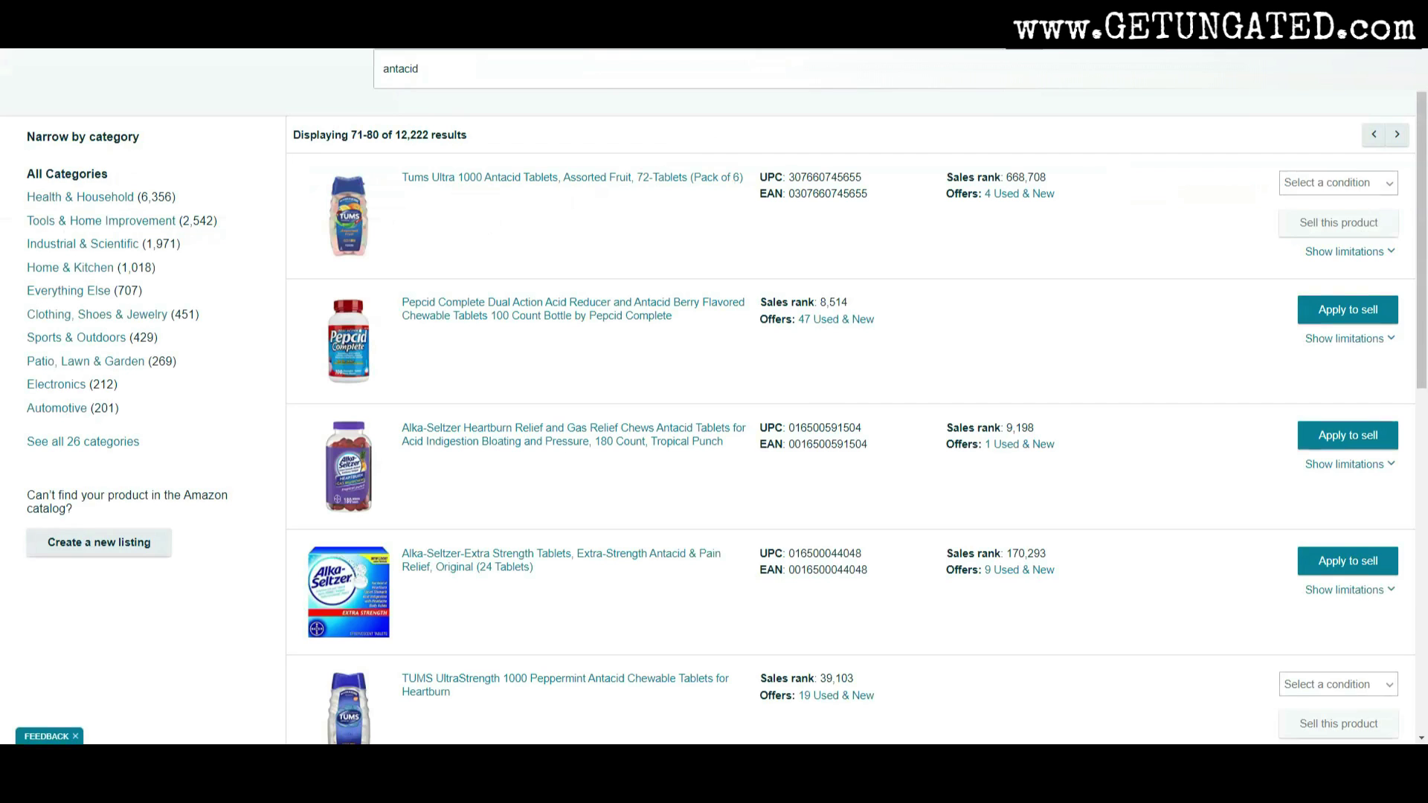
# Step: Request approval for the Nexium bundle, find it needs documents, then go to page 9
pyautogui.scroll(-10, 832, 414)
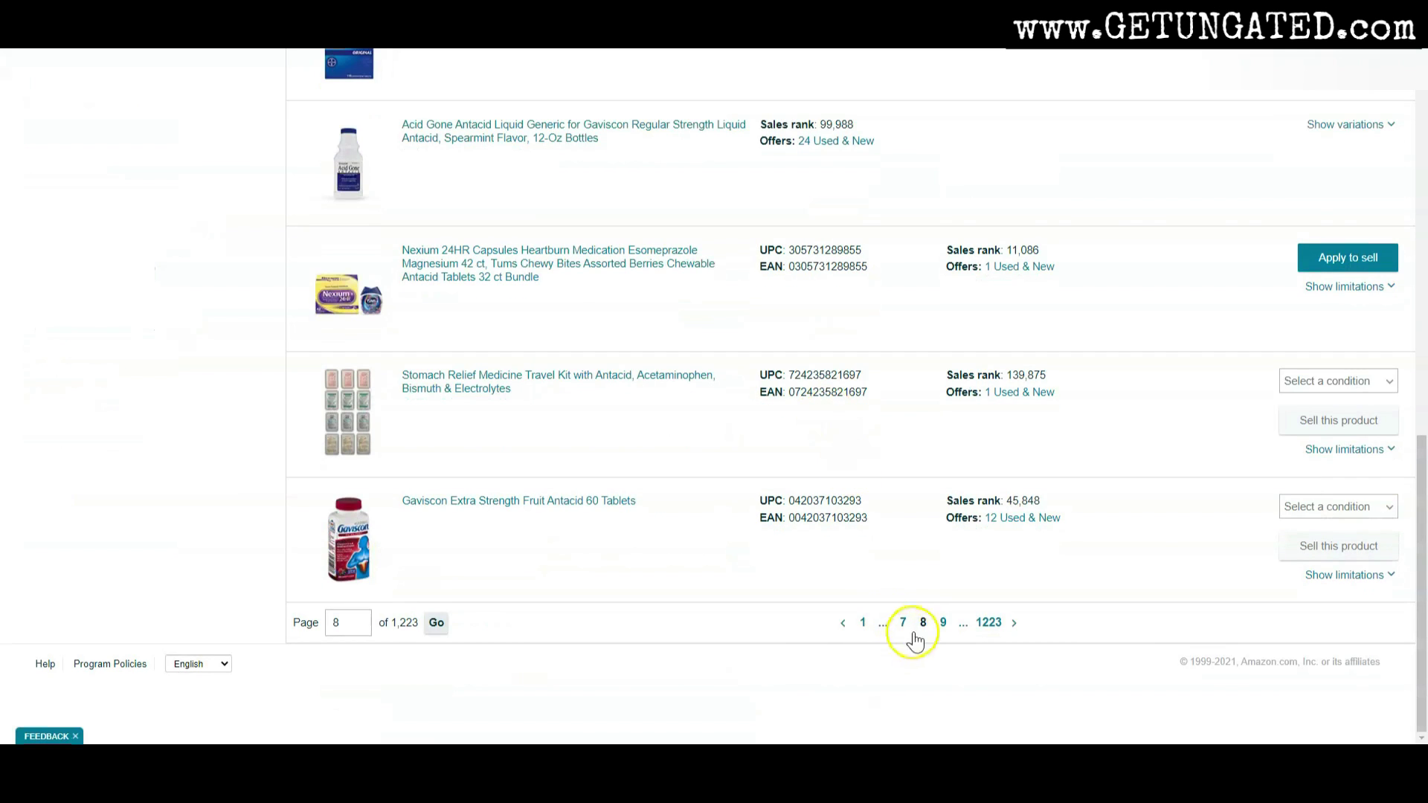
pyautogui.click(1370, 260)
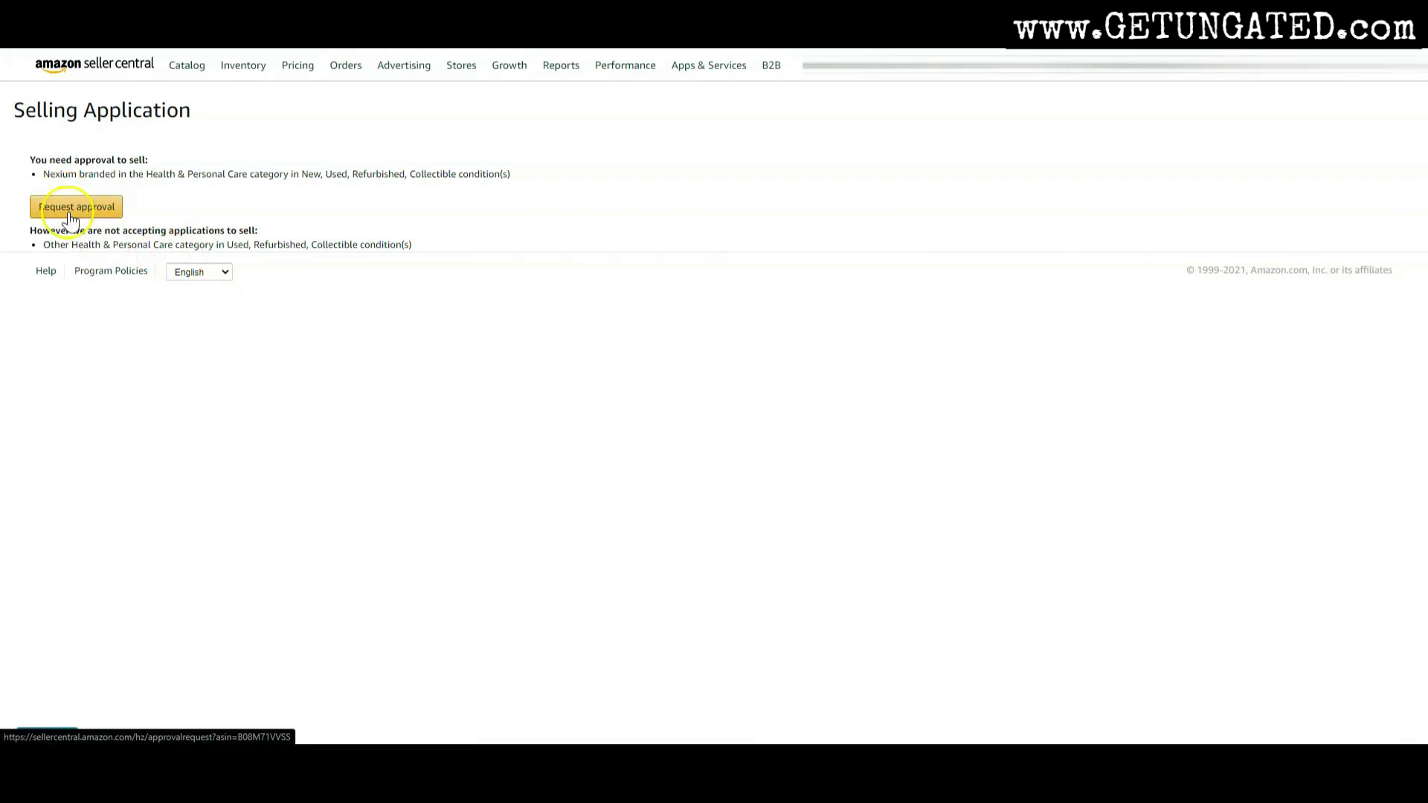
pyautogui.click(67, 211)
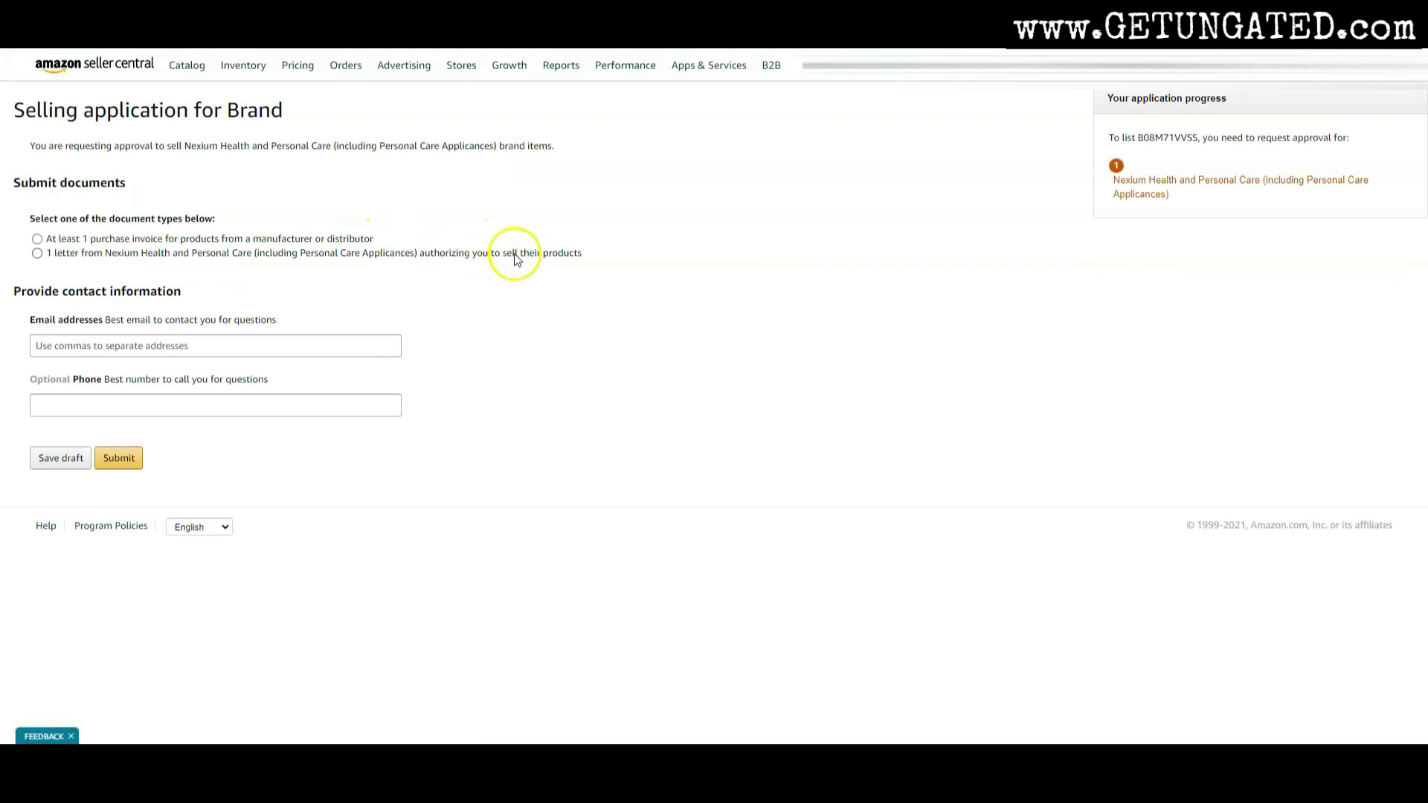
pyautogui.hotkey('ctrl', 'w')
pyautogui.click(943, 620)
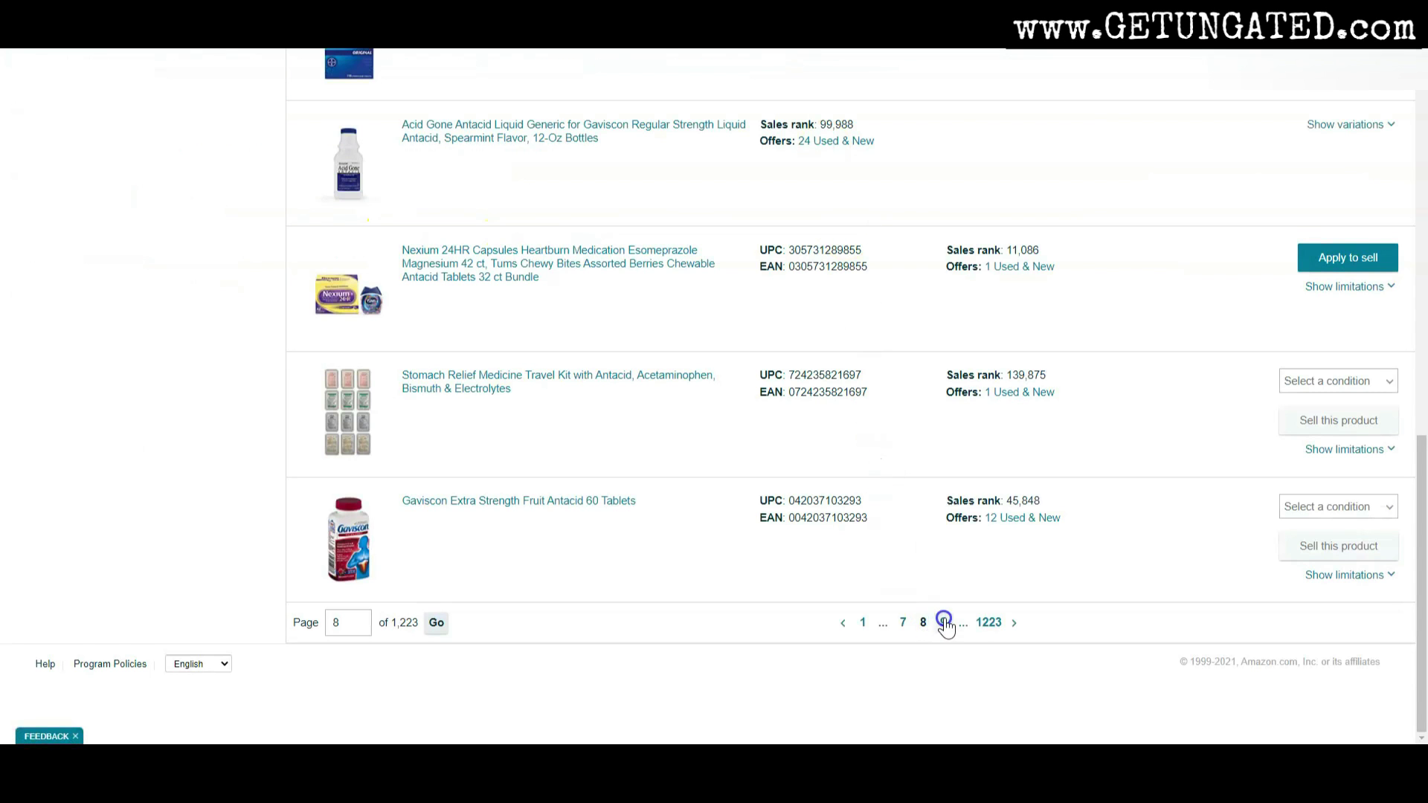
# Step: Apply to sell the Brioschi antacid and request approval for the Brioschi brand
pyautogui.scroll(-15, 945, 511)
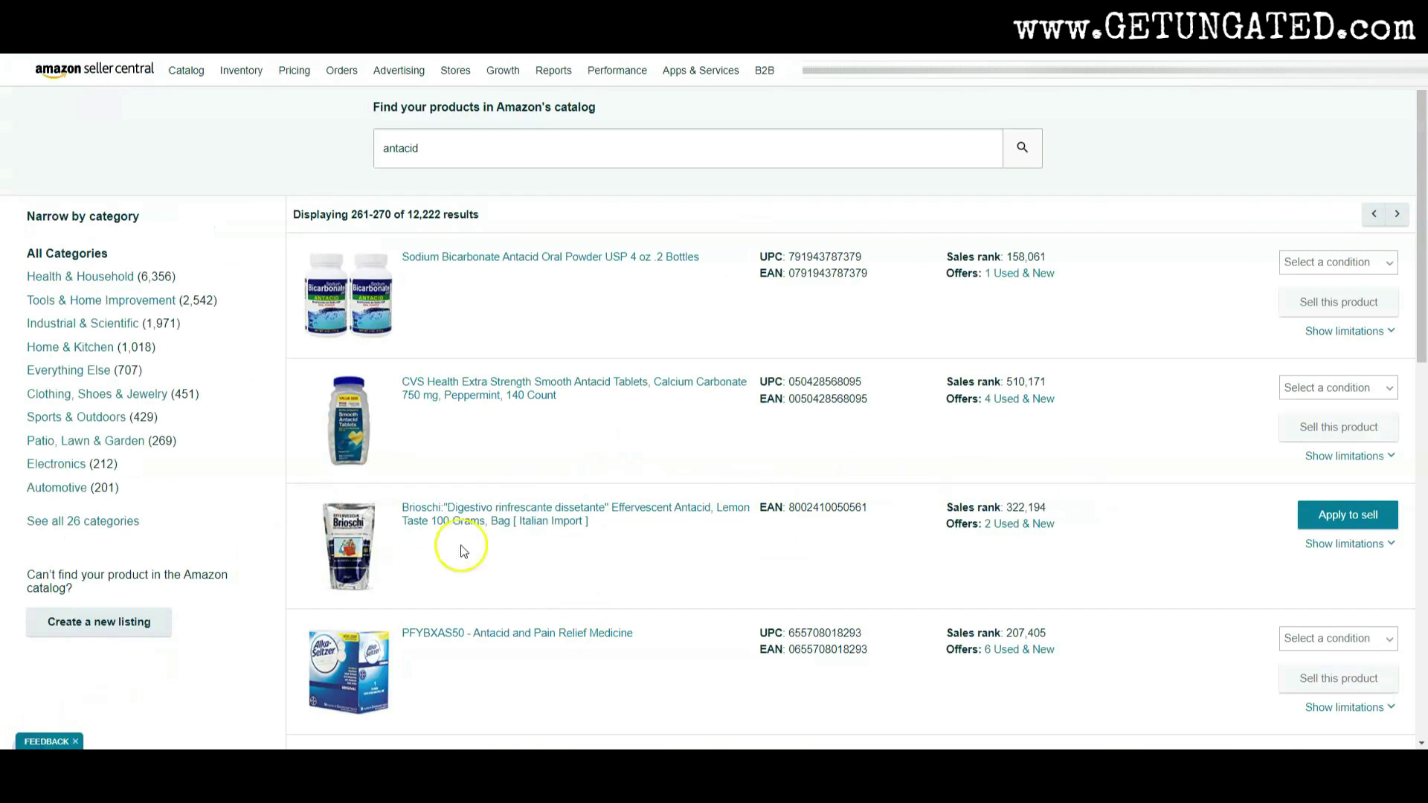
pyautogui.click(1318, 513)
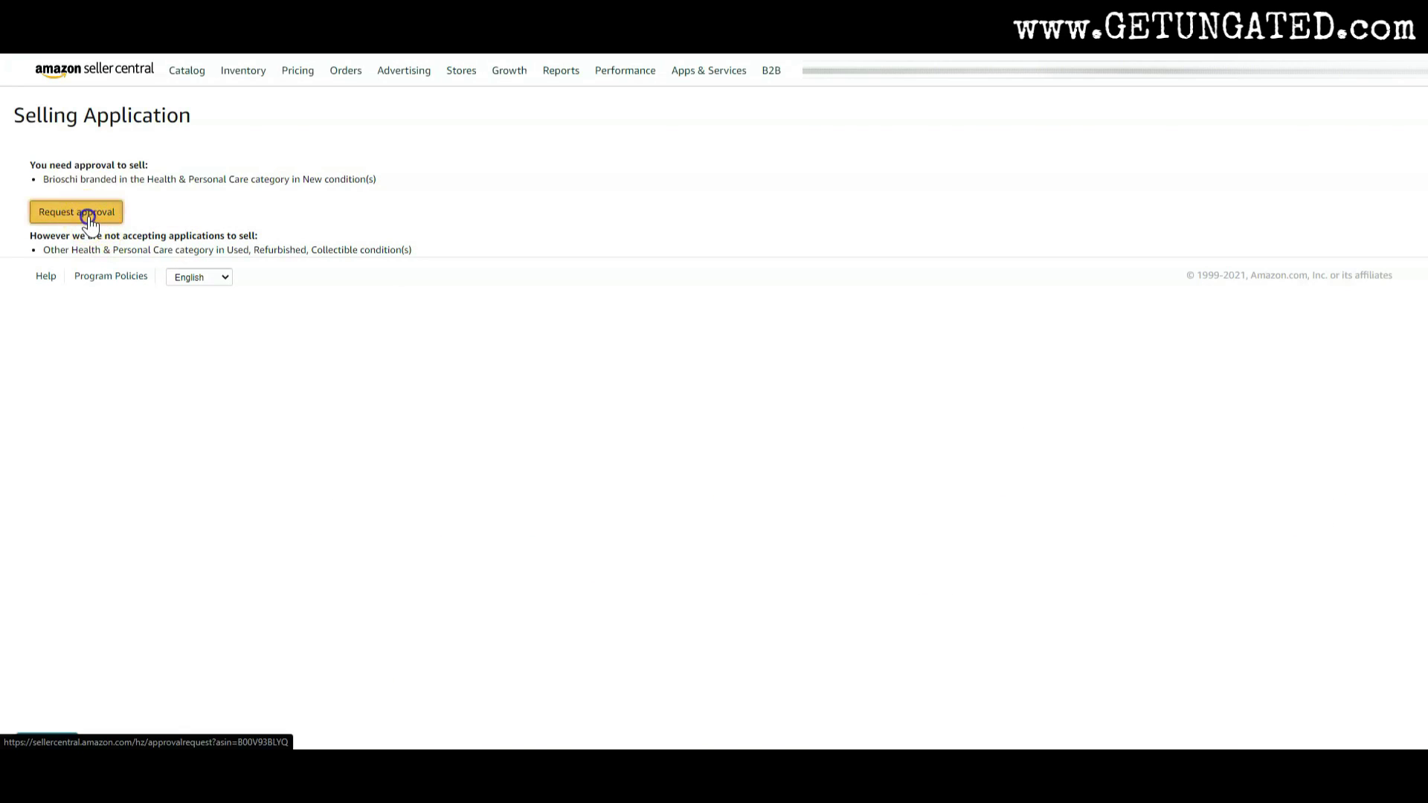
pyautogui.click(88, 217)
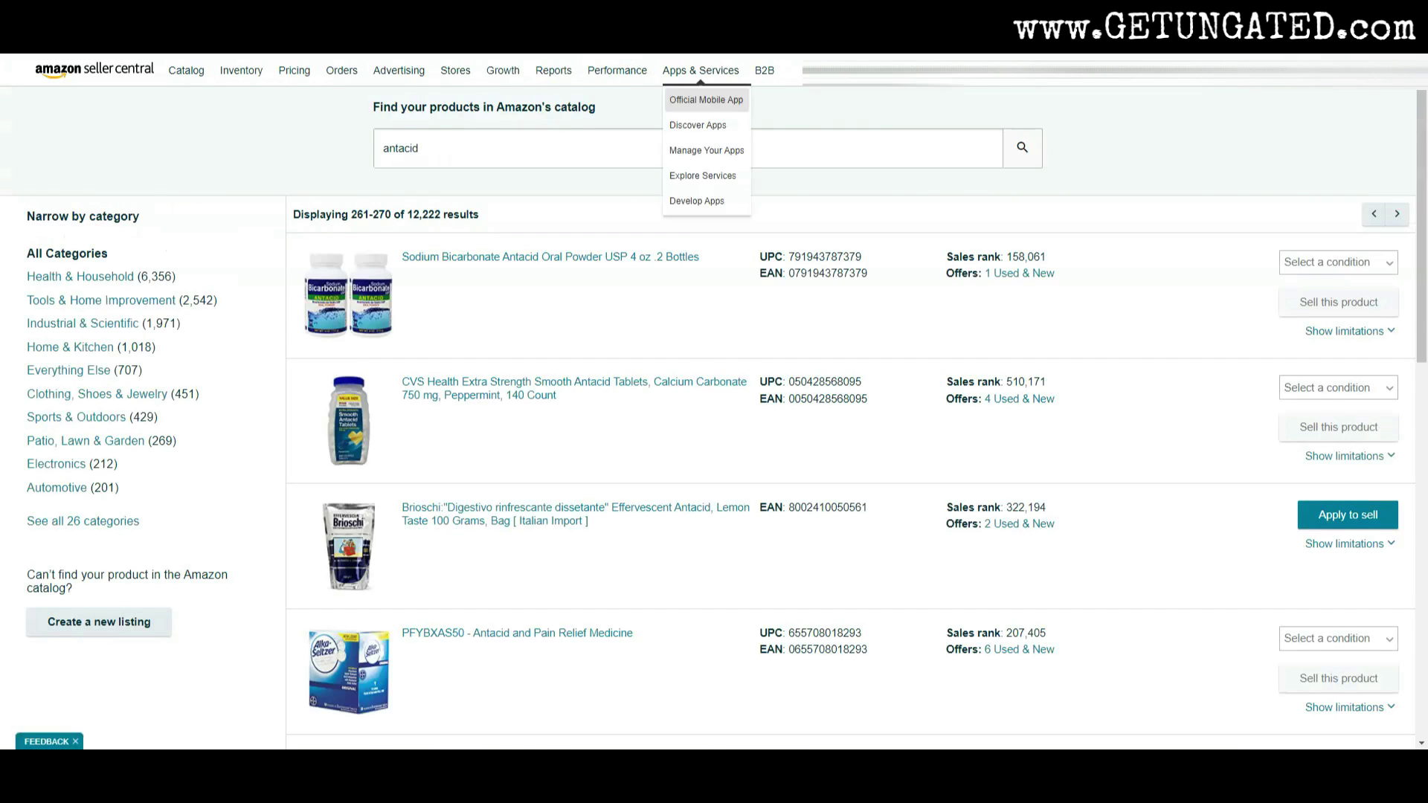
# Step: Page through the antacid results pages 28 to 32, reaching results 311–320
pyautogui.scroll(-12, 721, 398)
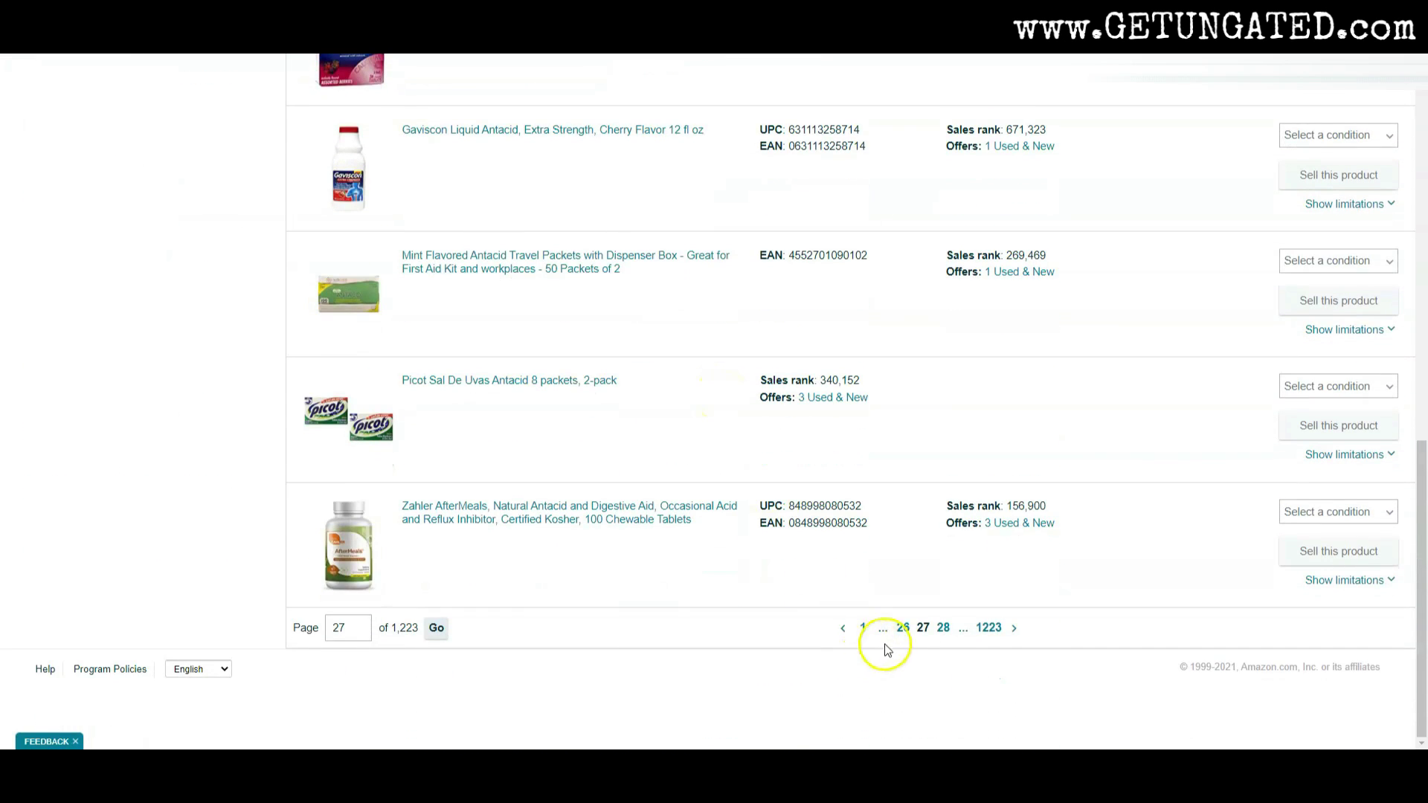
pyautogui.click(943, 635)
pyautogui.scroll(-5, 966, 520)
pyautogui.scroll(-5, 978, 508)
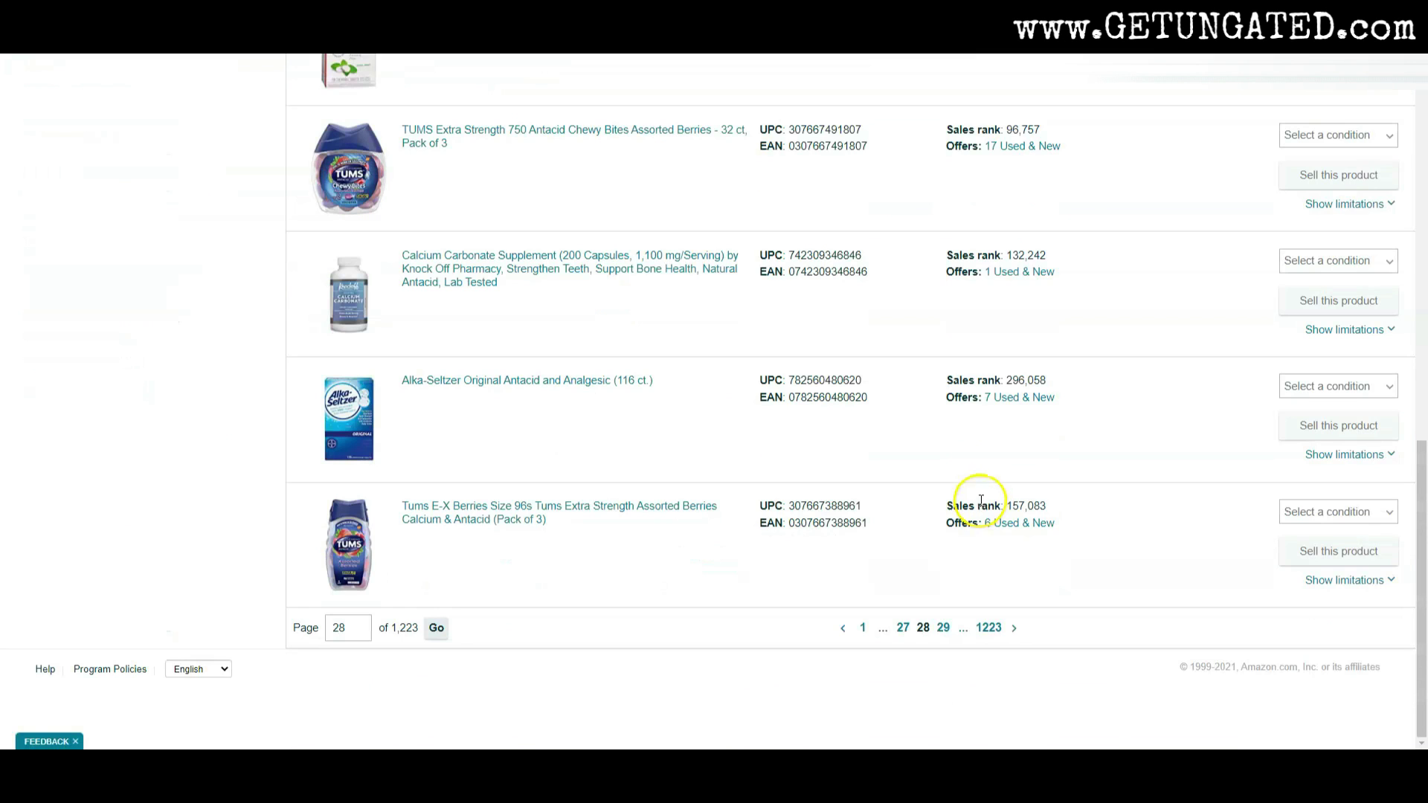
pyautogui.click(960, 627)
pyautogui.scroll(-5, 987, 437)
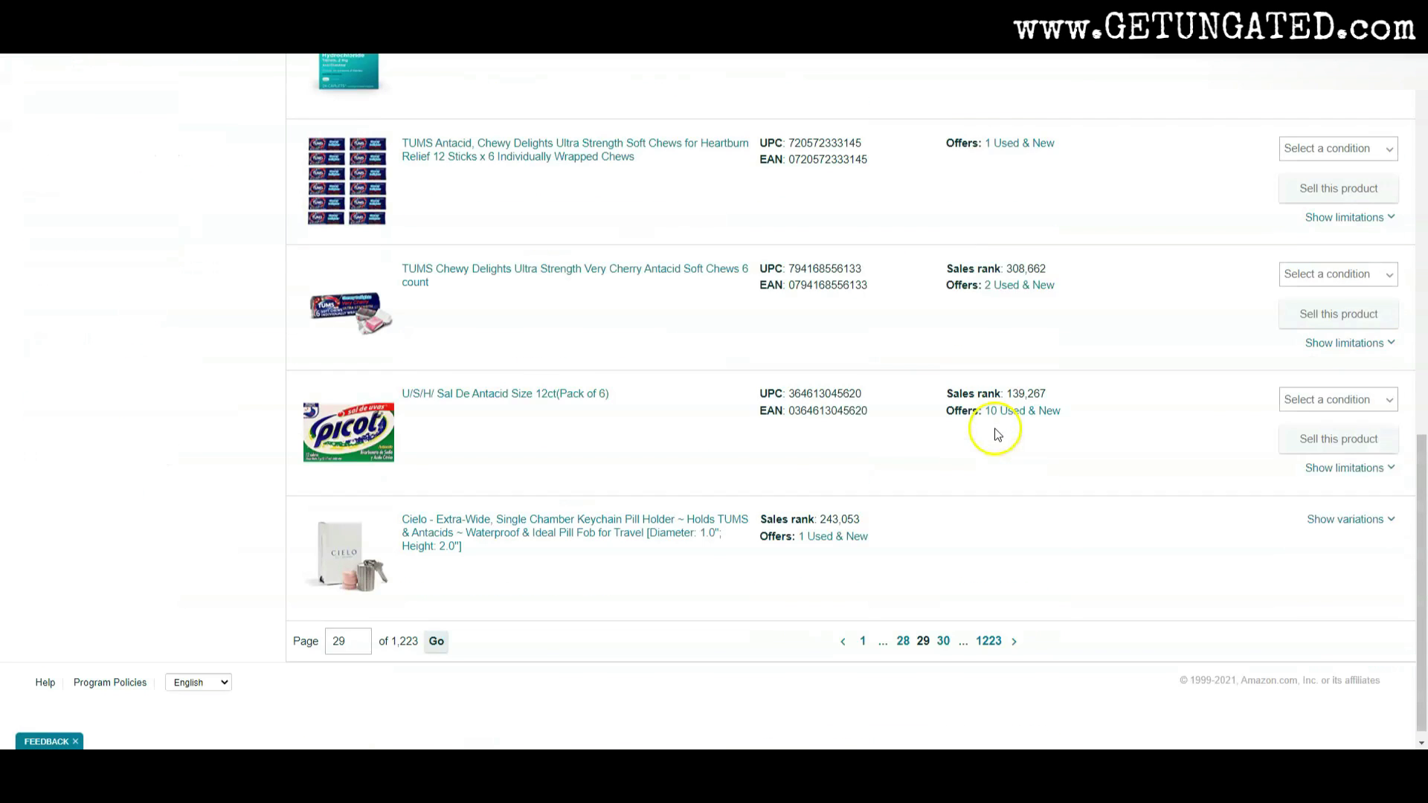
pyautogui.click(967, 628)
pyautogui.scroll(-5, 1016, 416)
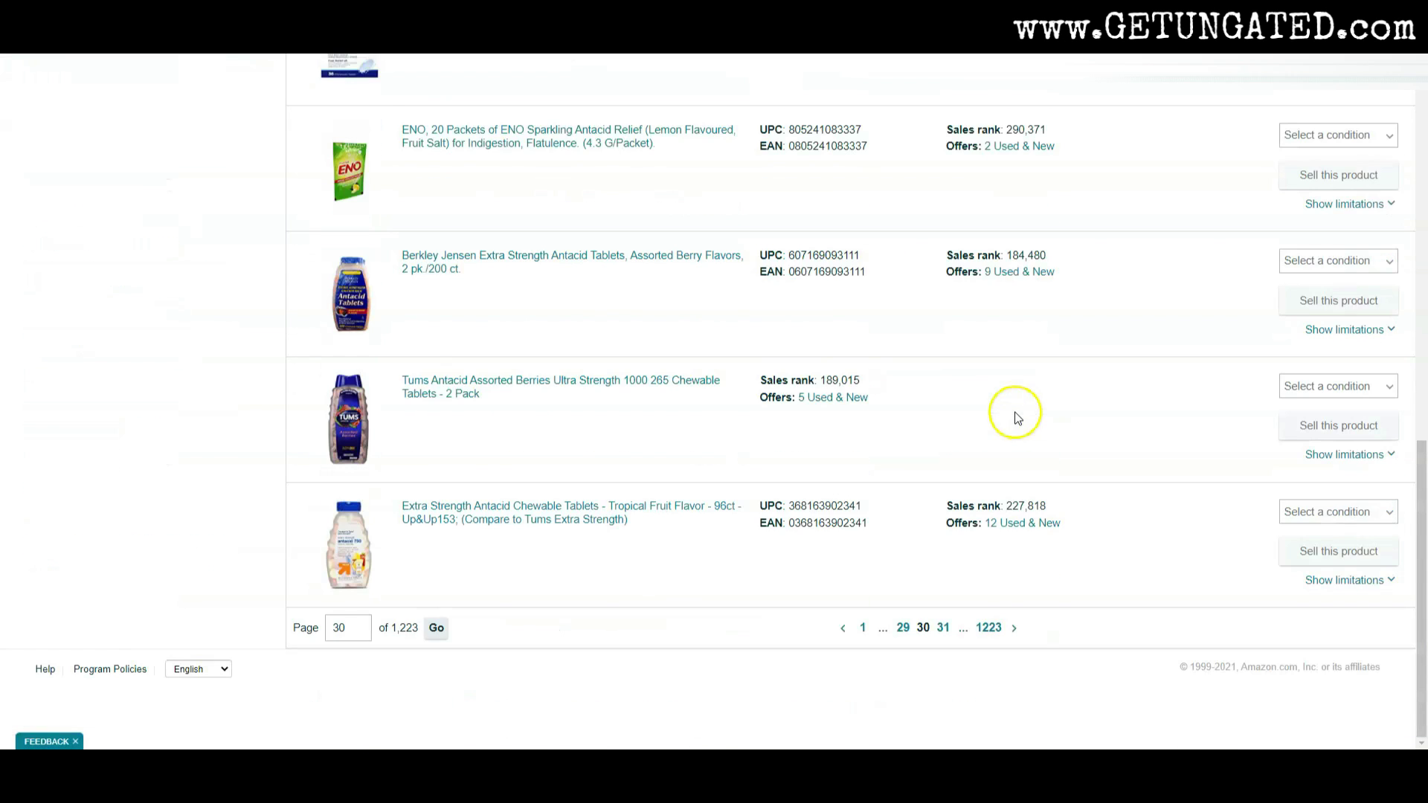
pyautogui.click(943, 627)
pyautogui.scroll(-5, 1014, 409)
pyautogui.scroll(-5, 1014, 410)
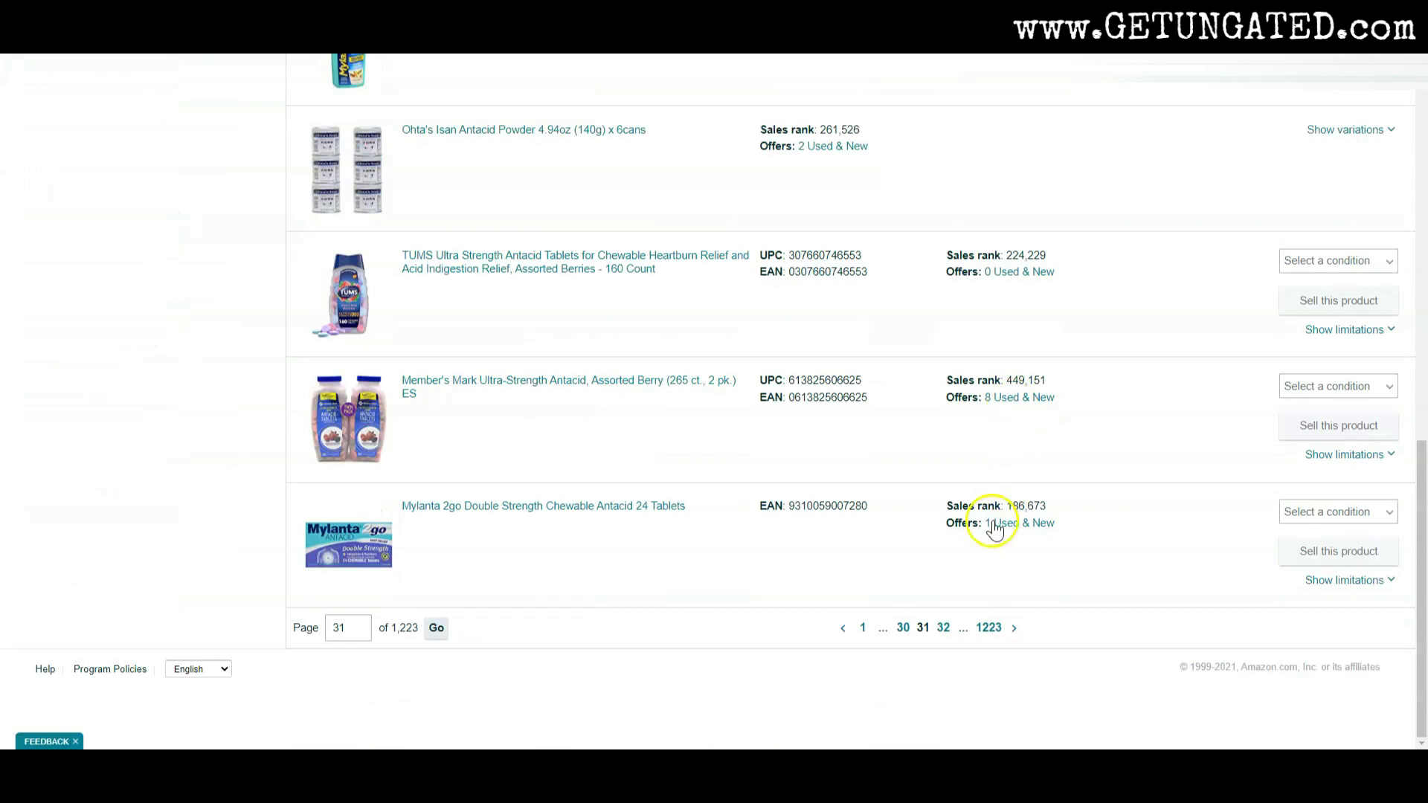
pyautogui.click(943, 628)
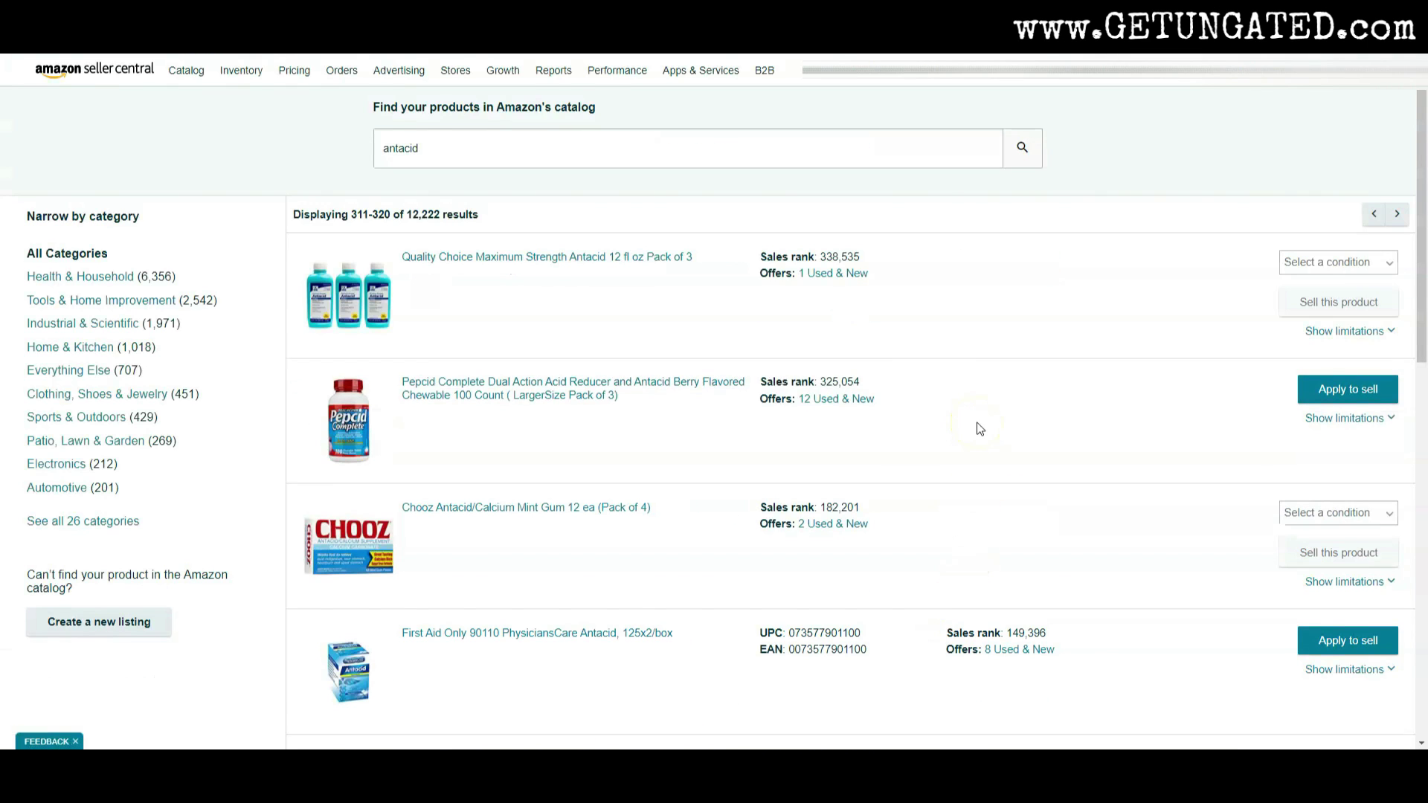
pyautogui.scroll(-5, 980, 429)
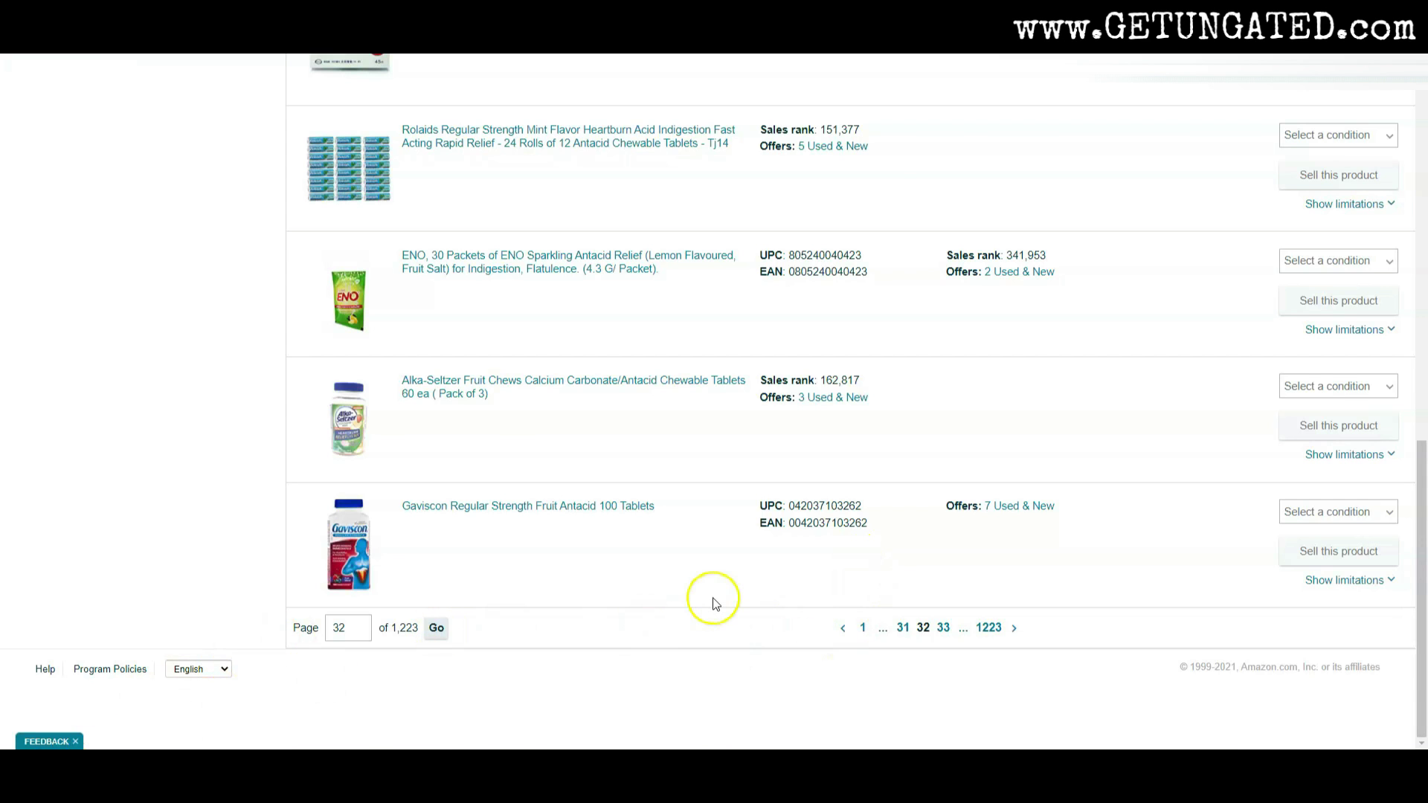
pyautogui.scroll(10, 712, 602)
# Step: Replace the search term 'antacid' with 'chapstick' and run the catalog search
pyautogui.moveTo(443, 148); pyautogui.dragTo(312, 151)
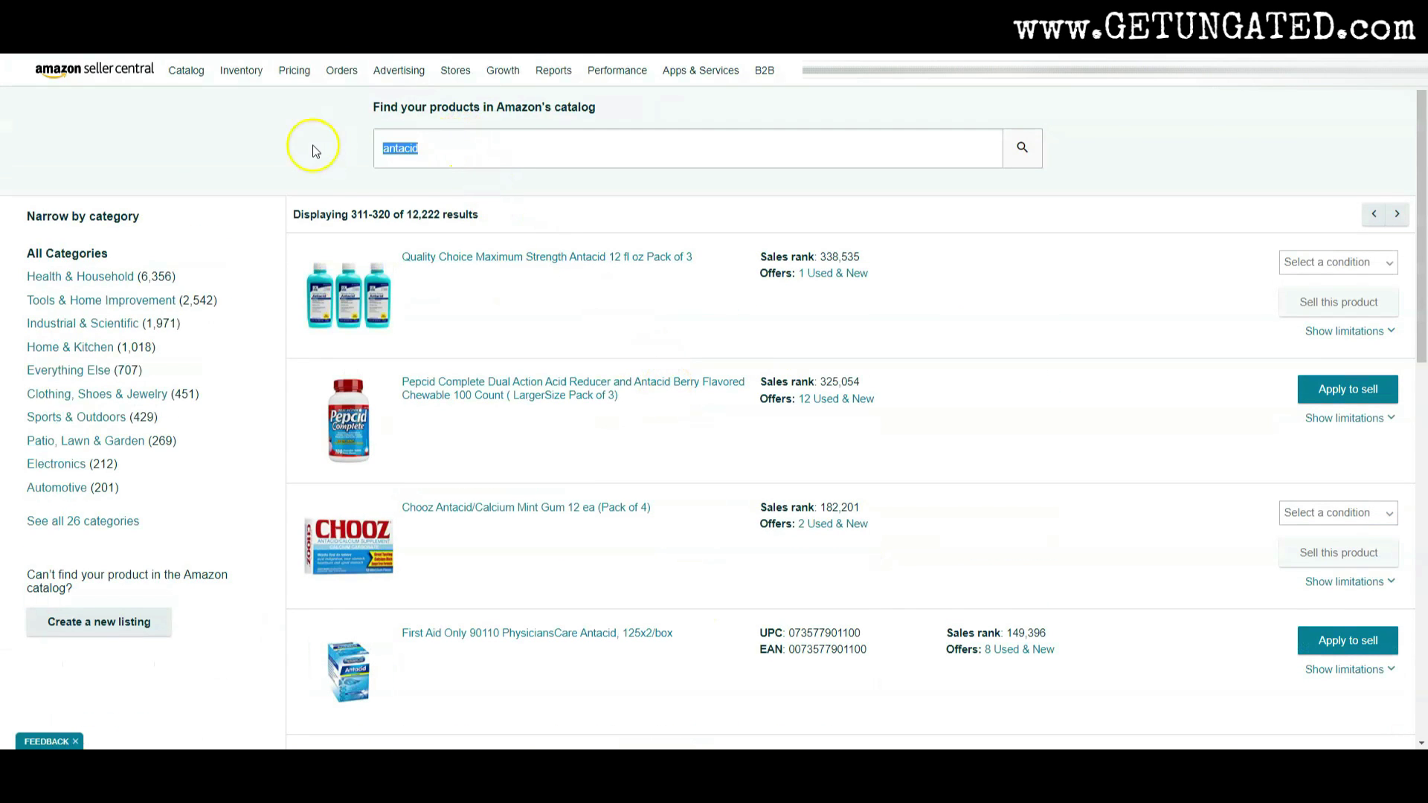
pyautogui.write('chapstick')
pyautogui.press('Return')
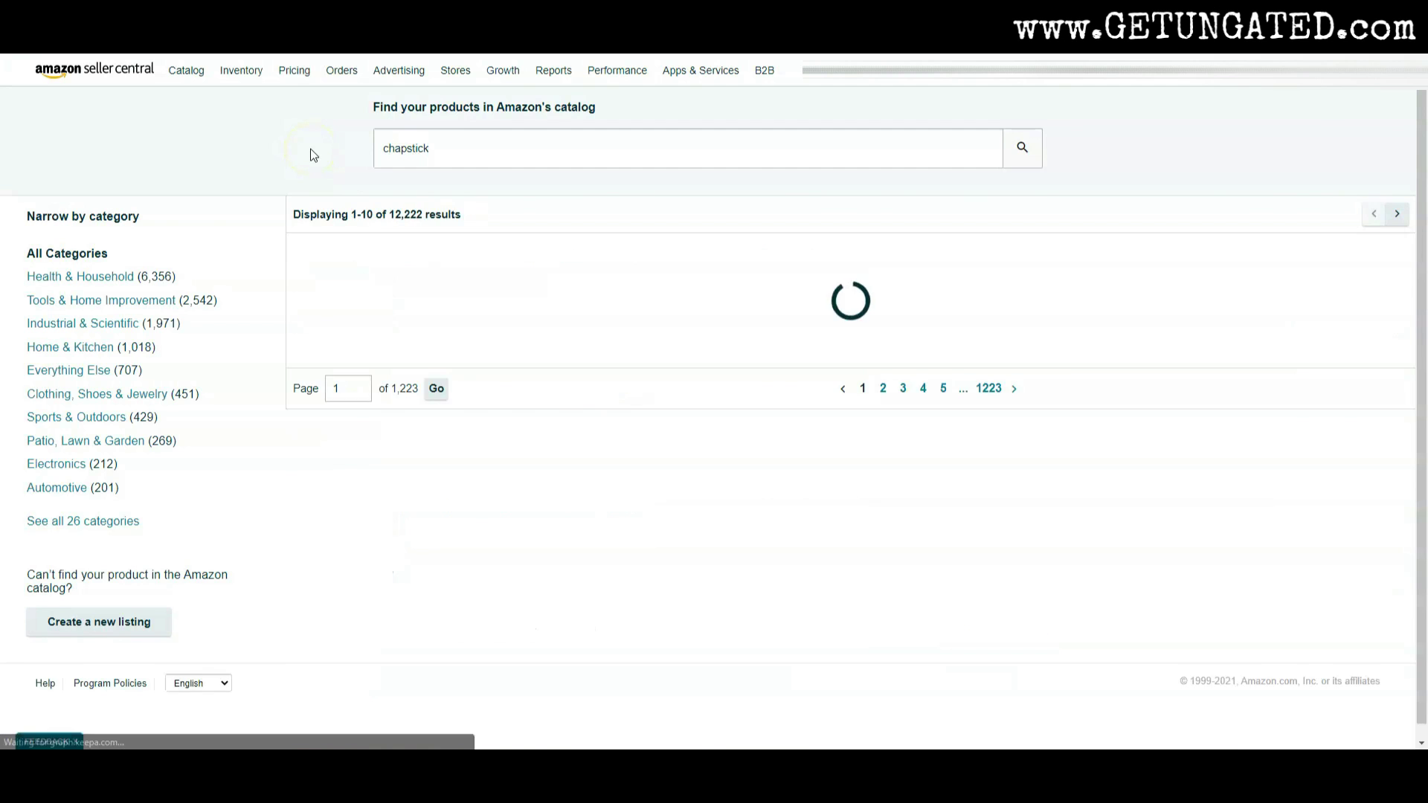
pyautogui.click(664, 402)
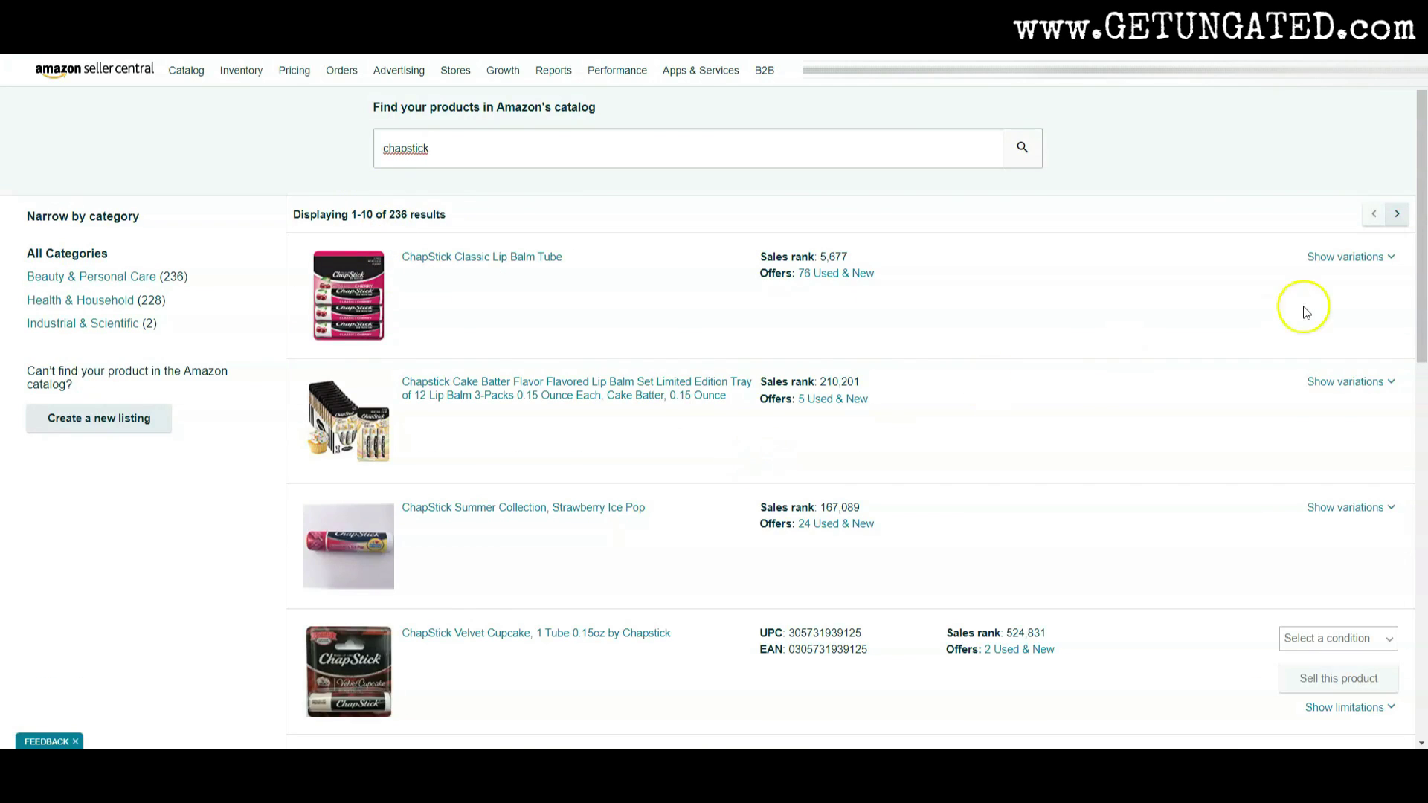
# Step: Show the ChapStick Classic Lip Balm Tube variations and choose New condition for the first one
pyautogui.click(1341, 262)
pyautogui.click(1331, 388)
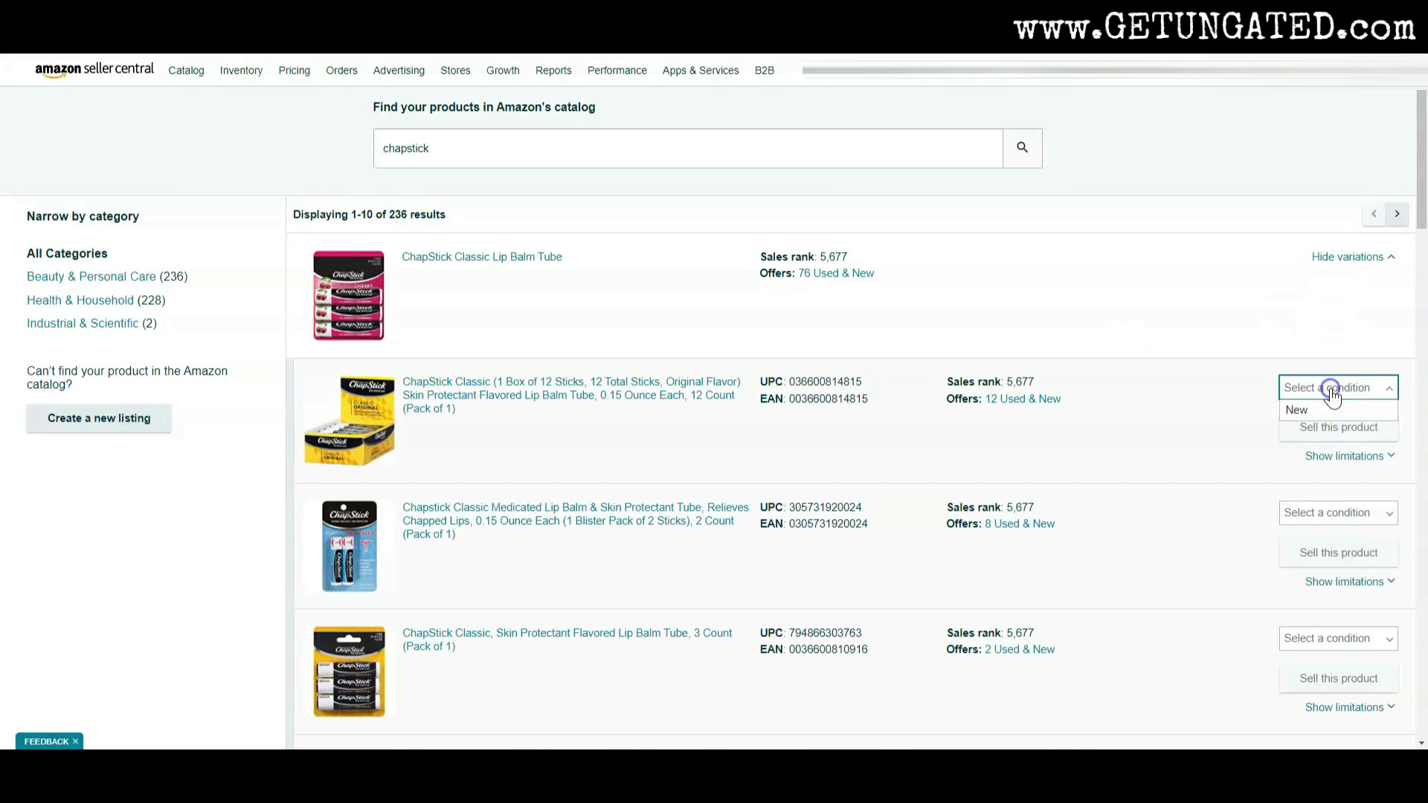
pyautogui.click(1269, 409)
pyautogui.click(1331, 388)
pyautogui.click(1298, 410)
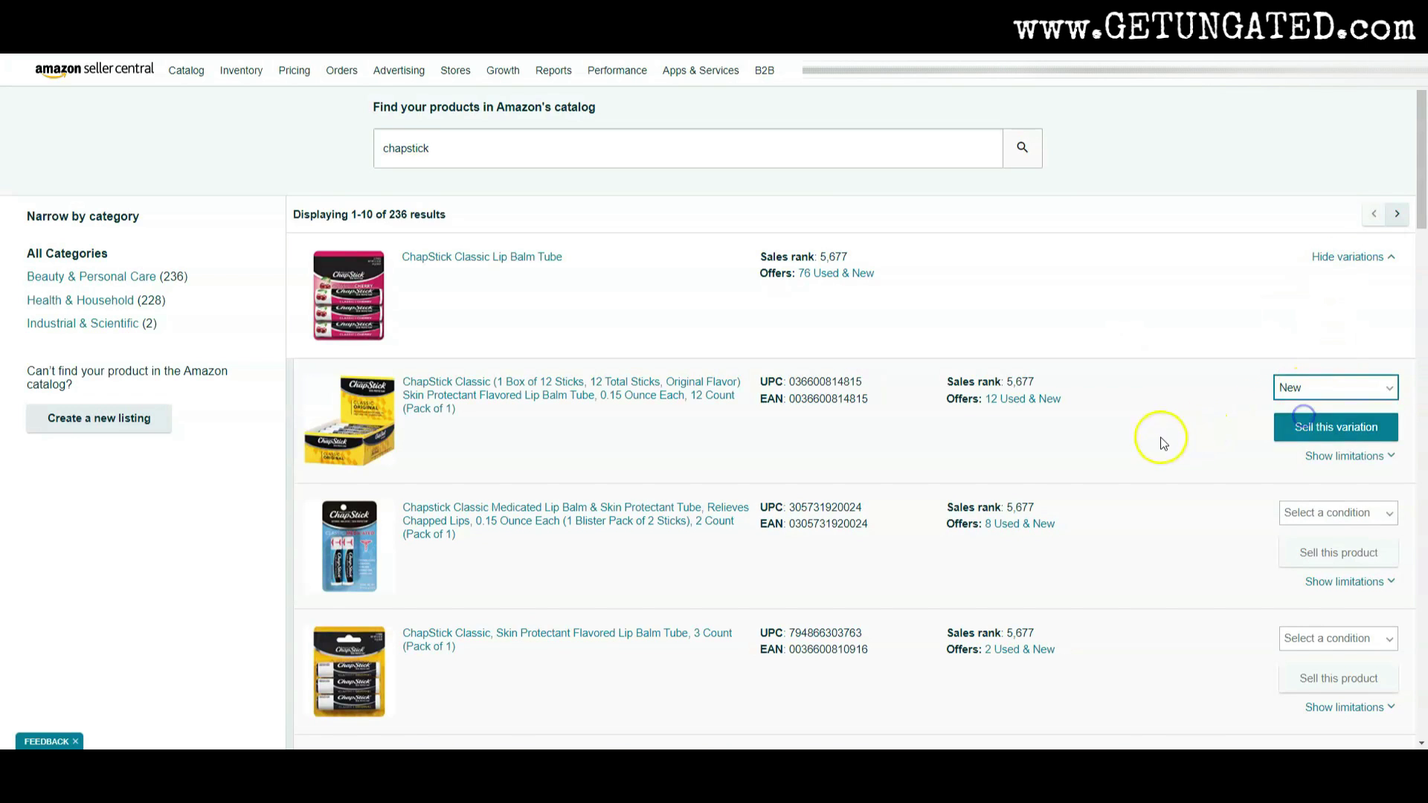
# Step: Go to page 2 of the chapstick results, showing results 11–20
pyautogui.scroll(-6, 1160, 443)
pyautogui.scroll(-15, 736, 432)
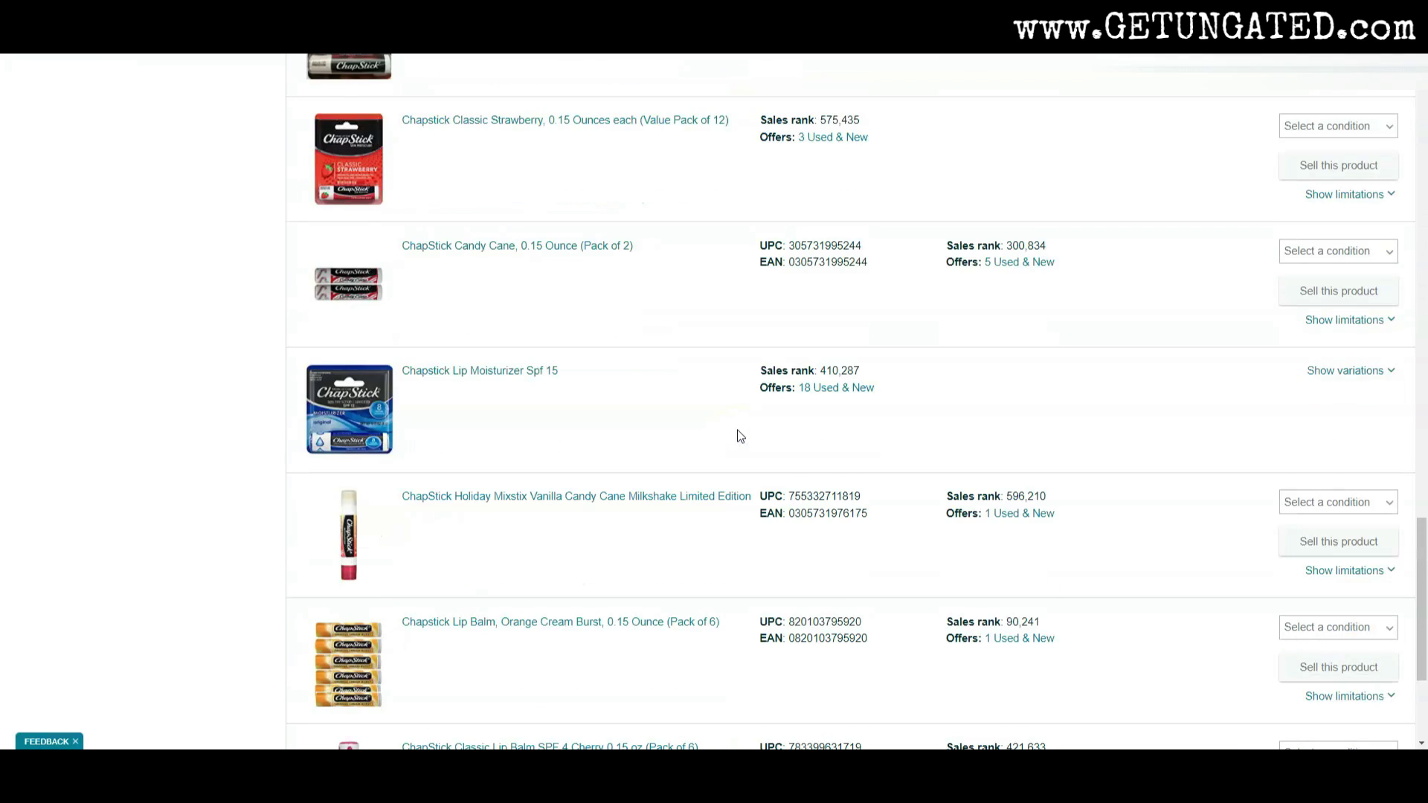
pyautogui.click(881, 628)
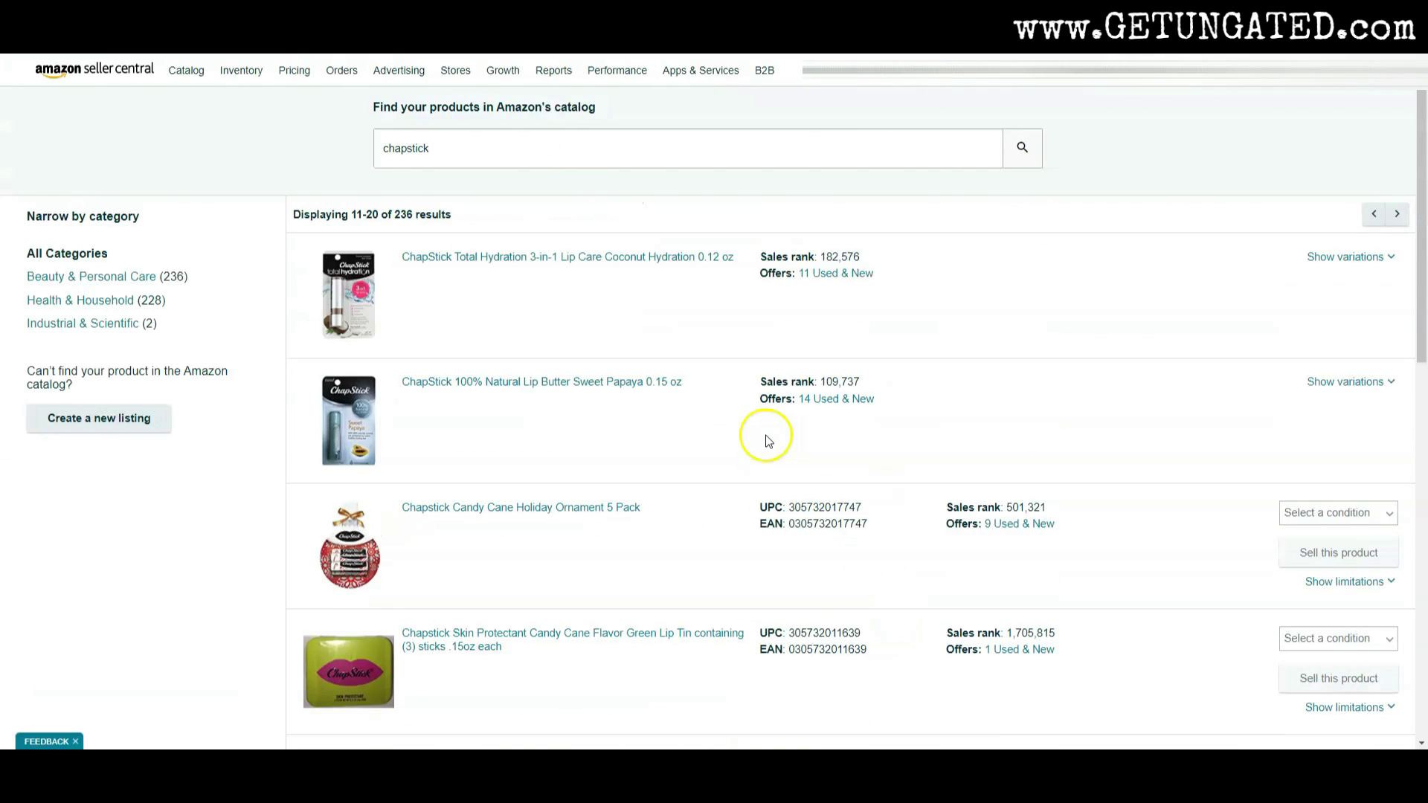
pyautogui.scroll(-7, 766, 439)
pyautogui.scroll(-5, 766, 446)
pyautogui.scroll(15, 748, 417)
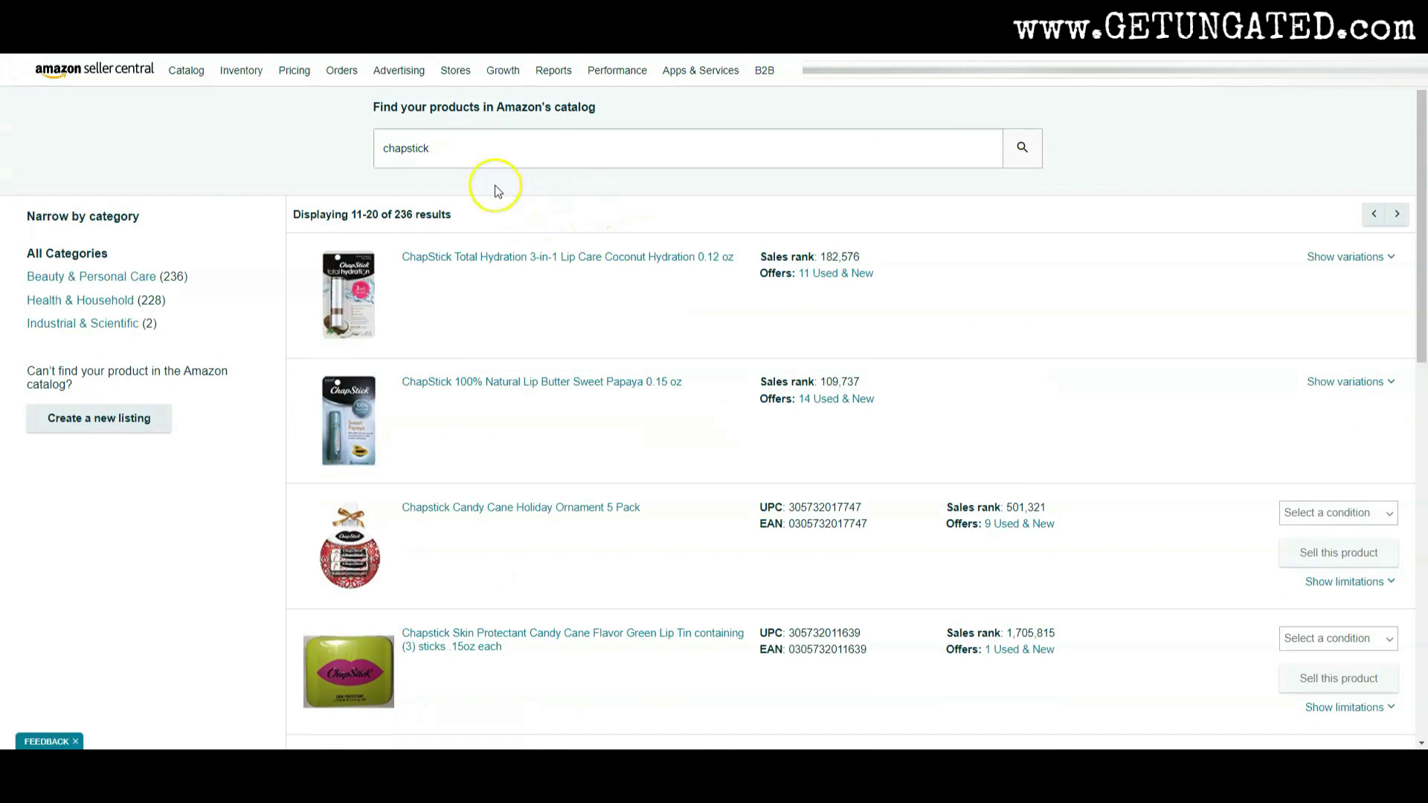
# Step: Replace the search term with 'lip balm' and run the catalog search
pyautogui.moveTo(495, 148); pyautogui.dragTo(22, 140)
pyautogui.write('lip')
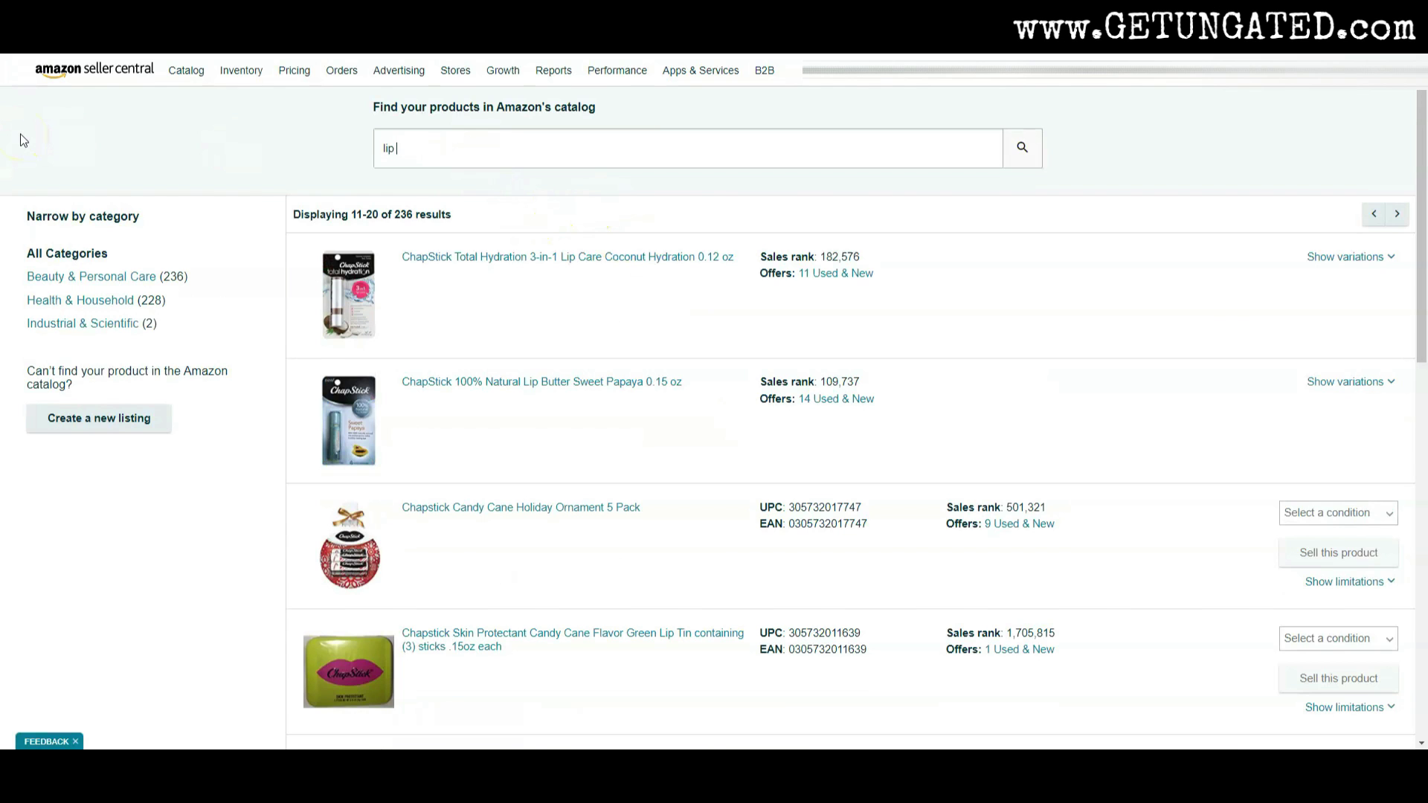
pyautogui.write(' balm')
pyautogui.press('Return')
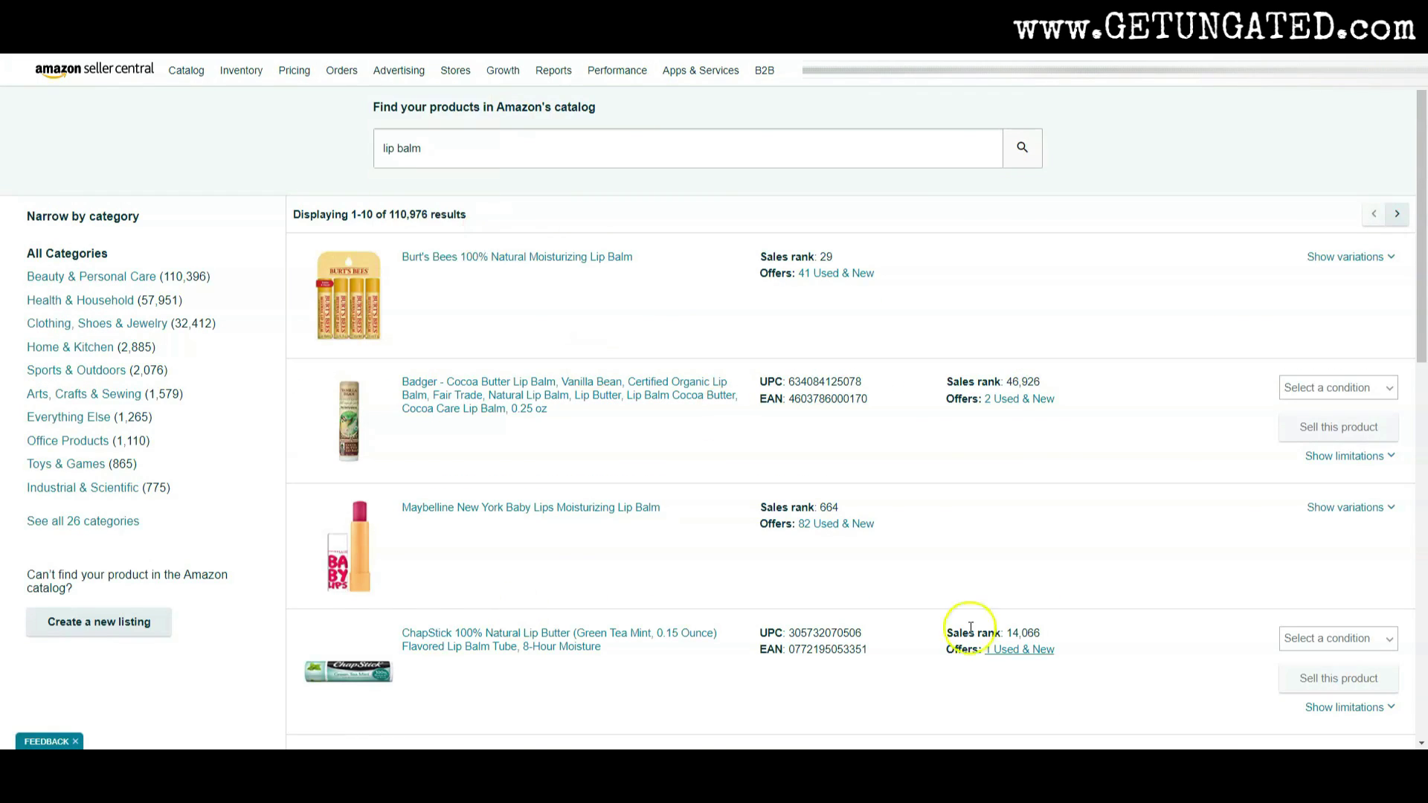
# Step: Show the Maybelline Baby Lips variations and choose New condition for Pink Quartz
pyautogui.scroll(-3, 509, 380)
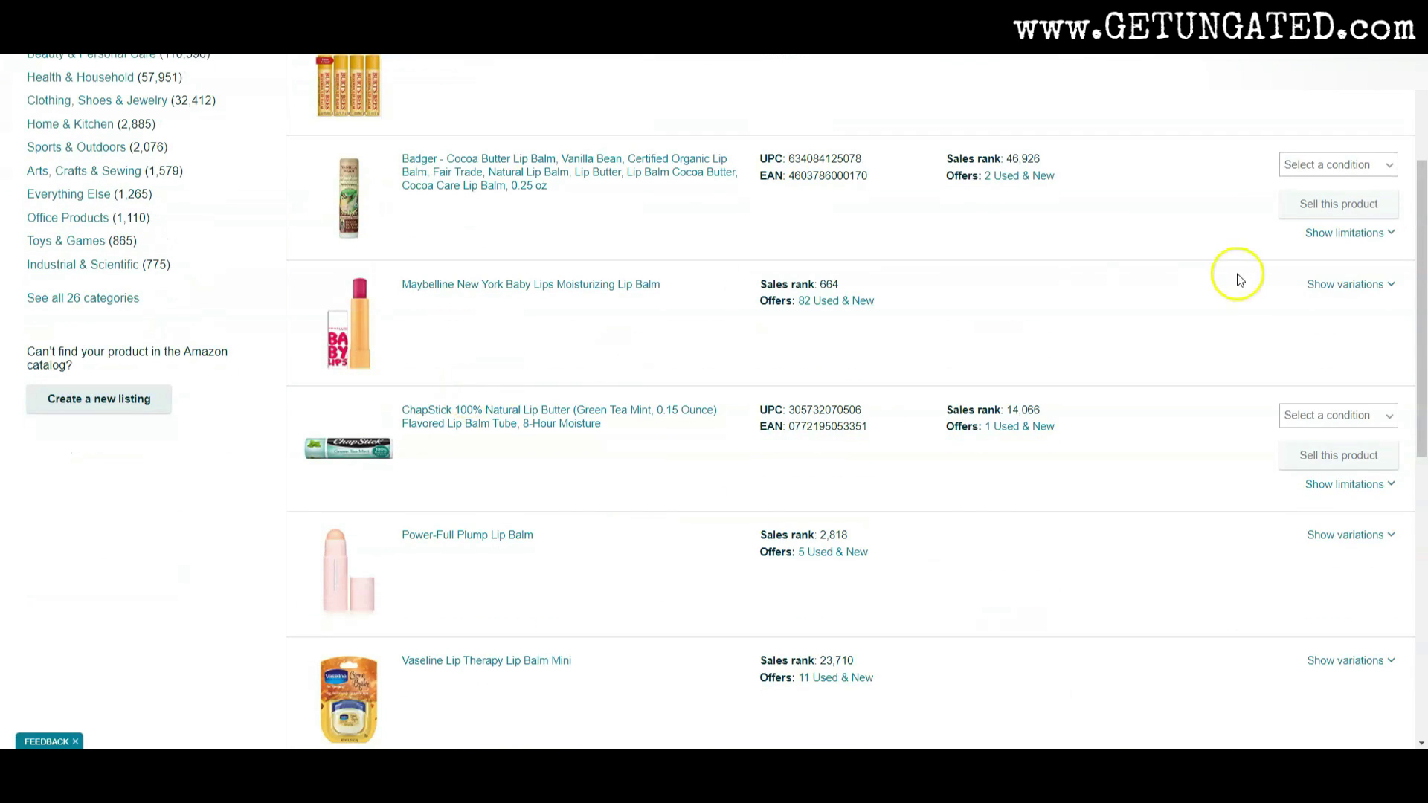
pyautogui.click(1344, 284)
pyautogui.click(1329, 415)
pyautogui.click(1309, 438)
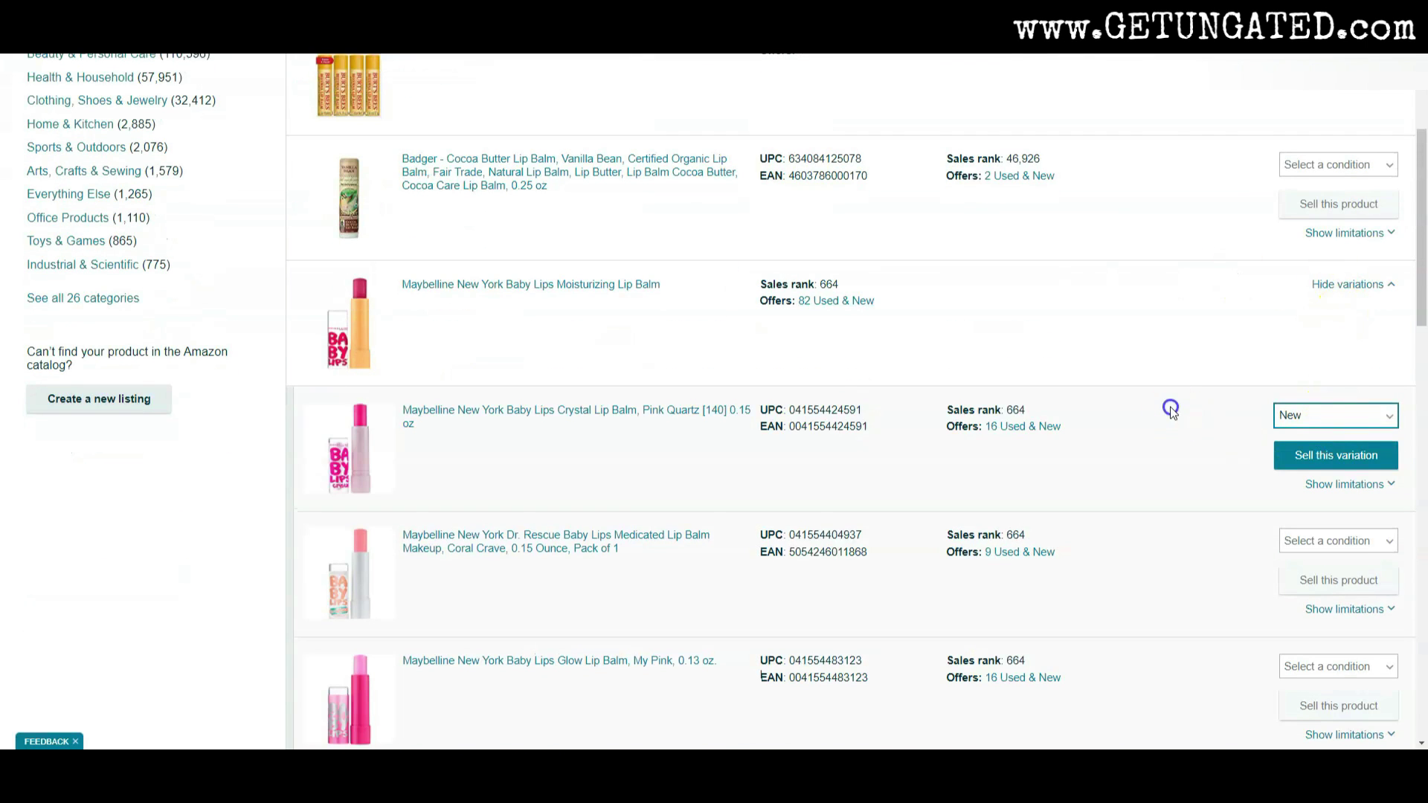
# Step: Go through lip balm results pages 2 and 3 to reach results 41–50
pyautogui.scroll(-10, 1165, 406)
pyautogui.scroll(-6, 1166, 406)
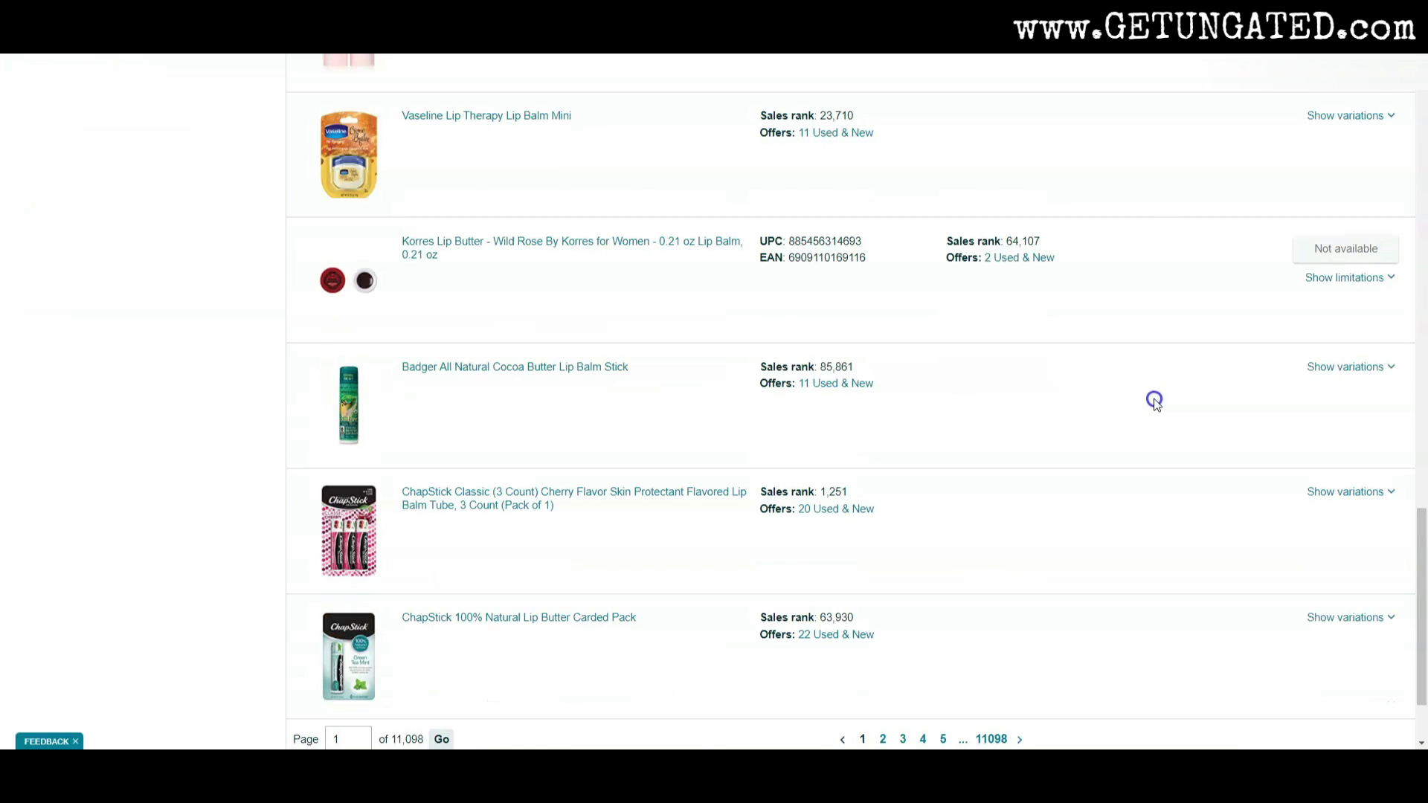
pyautogui.scroll(-2, 1154, 402)
pyautogui.click(898, 630)
pyautogui.scroll(-15, 1020, 493)
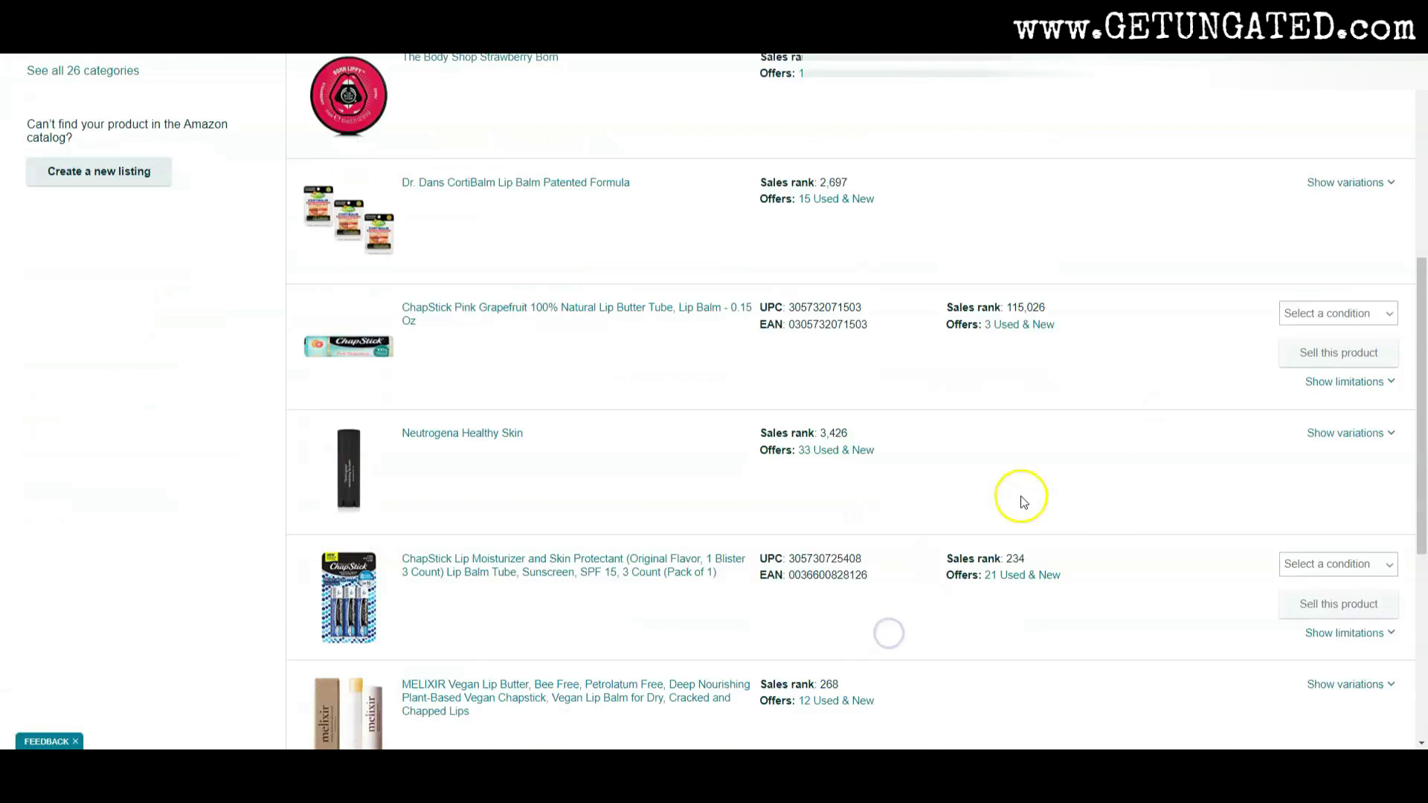
pyautogui.click(902, 630)
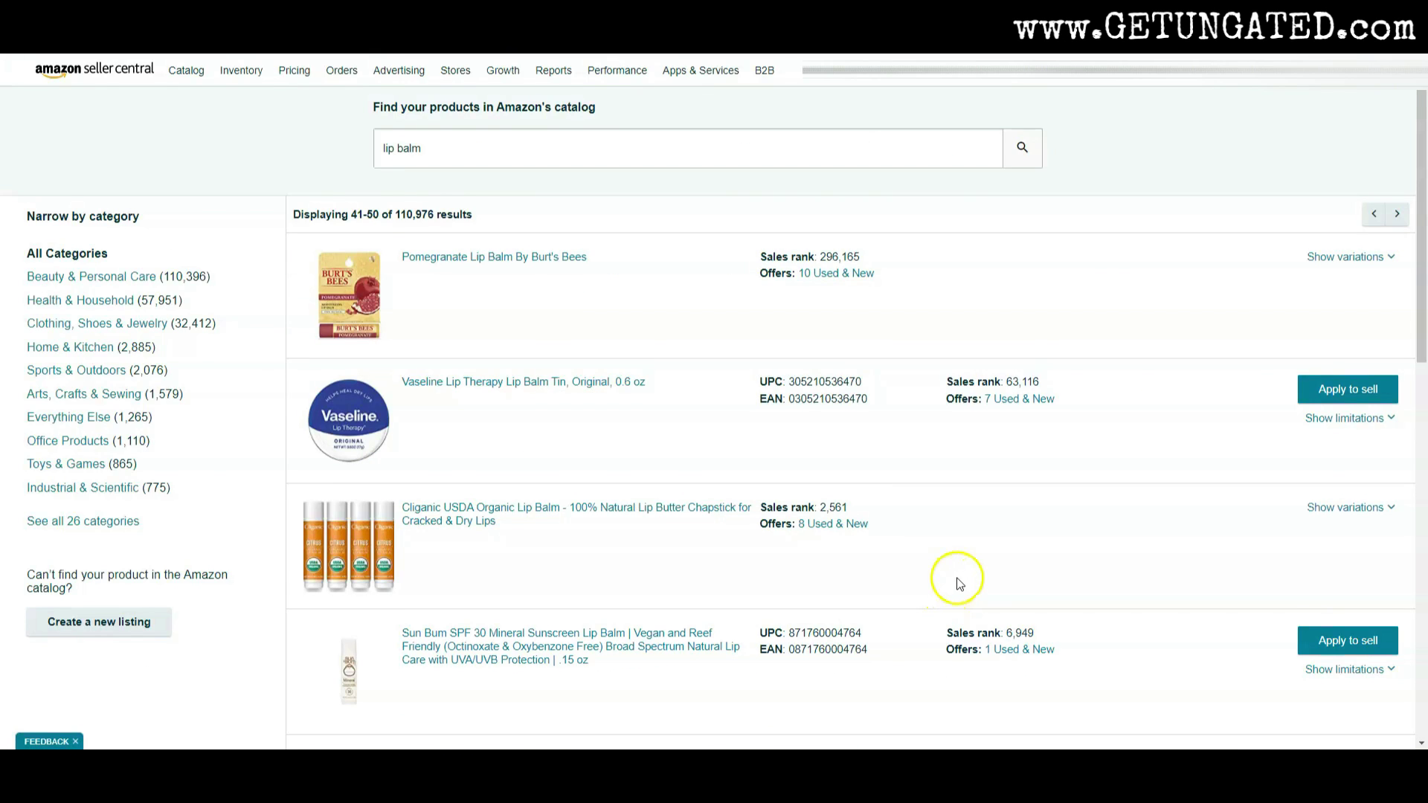
pyautogui.scroll(-1, 952, 584)
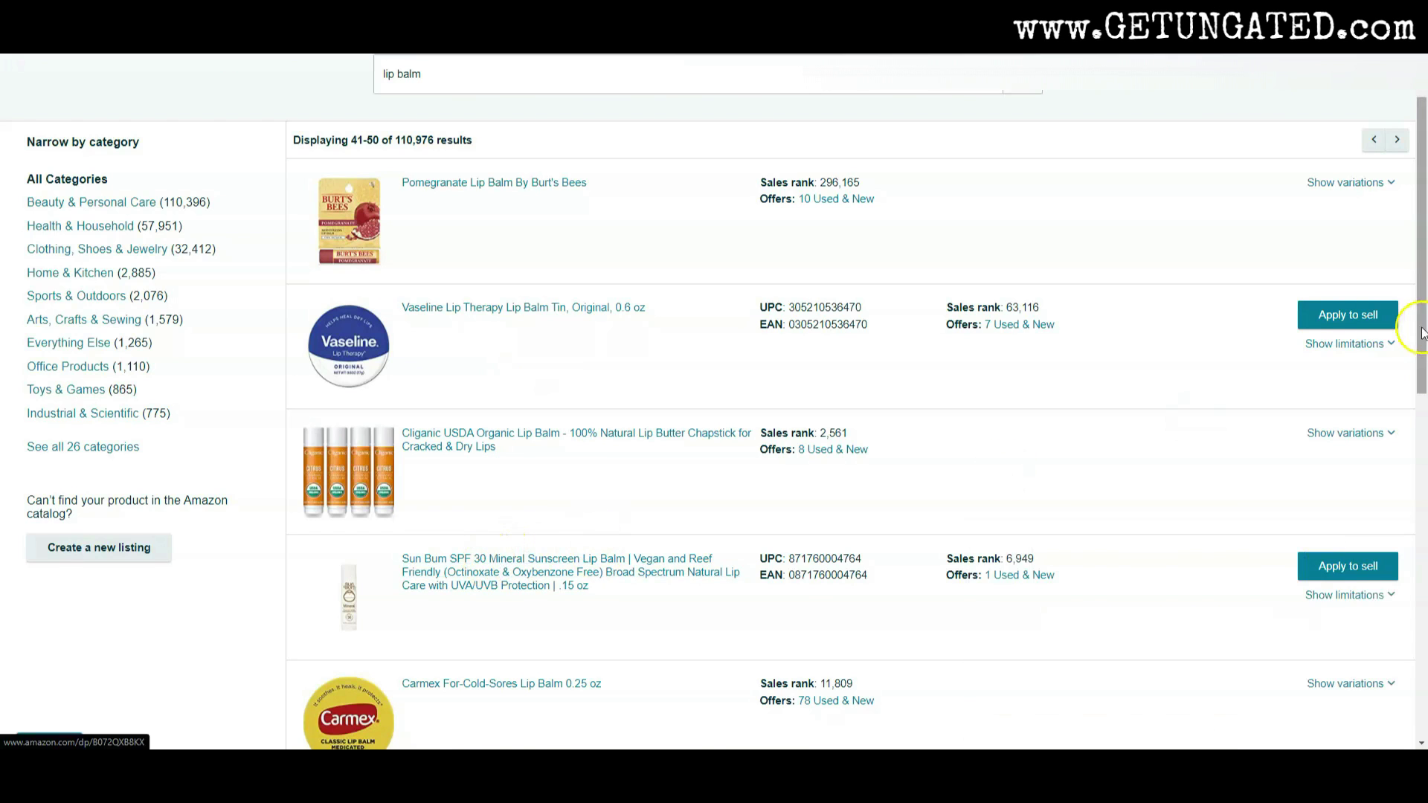
# Step: Apply to sell the Vaseline tin and Sun Bum balm, requesting approval for each brand
pyautogui.click(1346, 314)
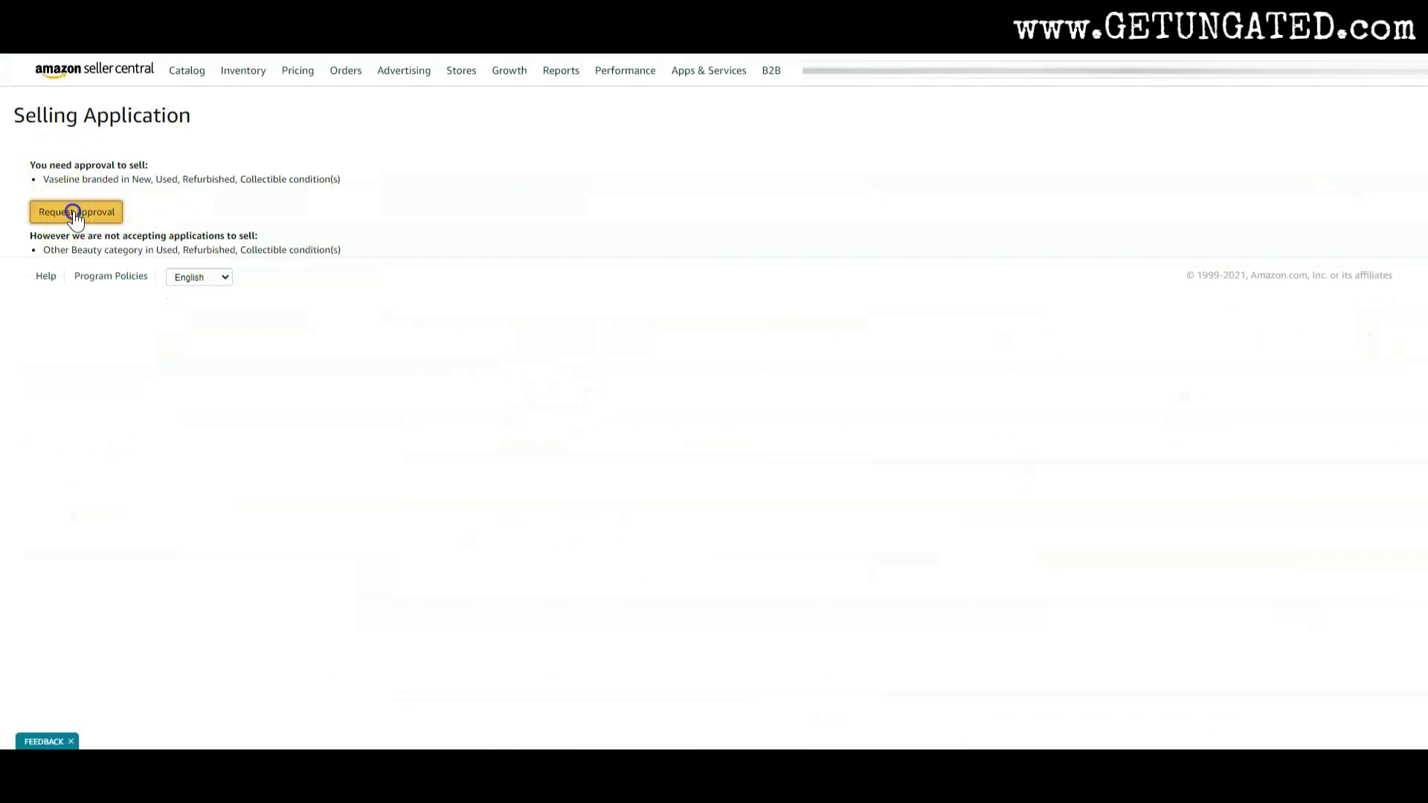
pyautogui.click(71, 213)
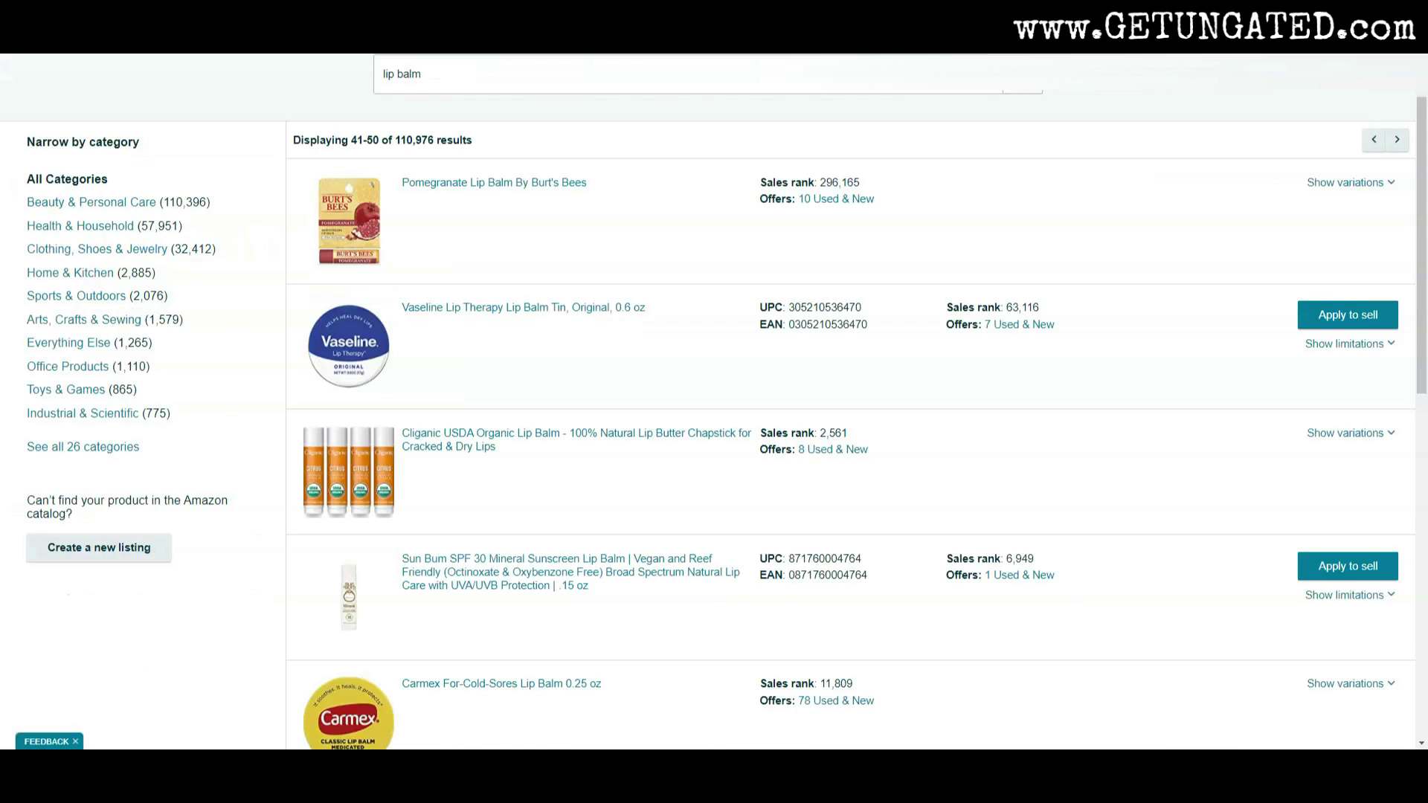
pyautogui.click(1331, 567)
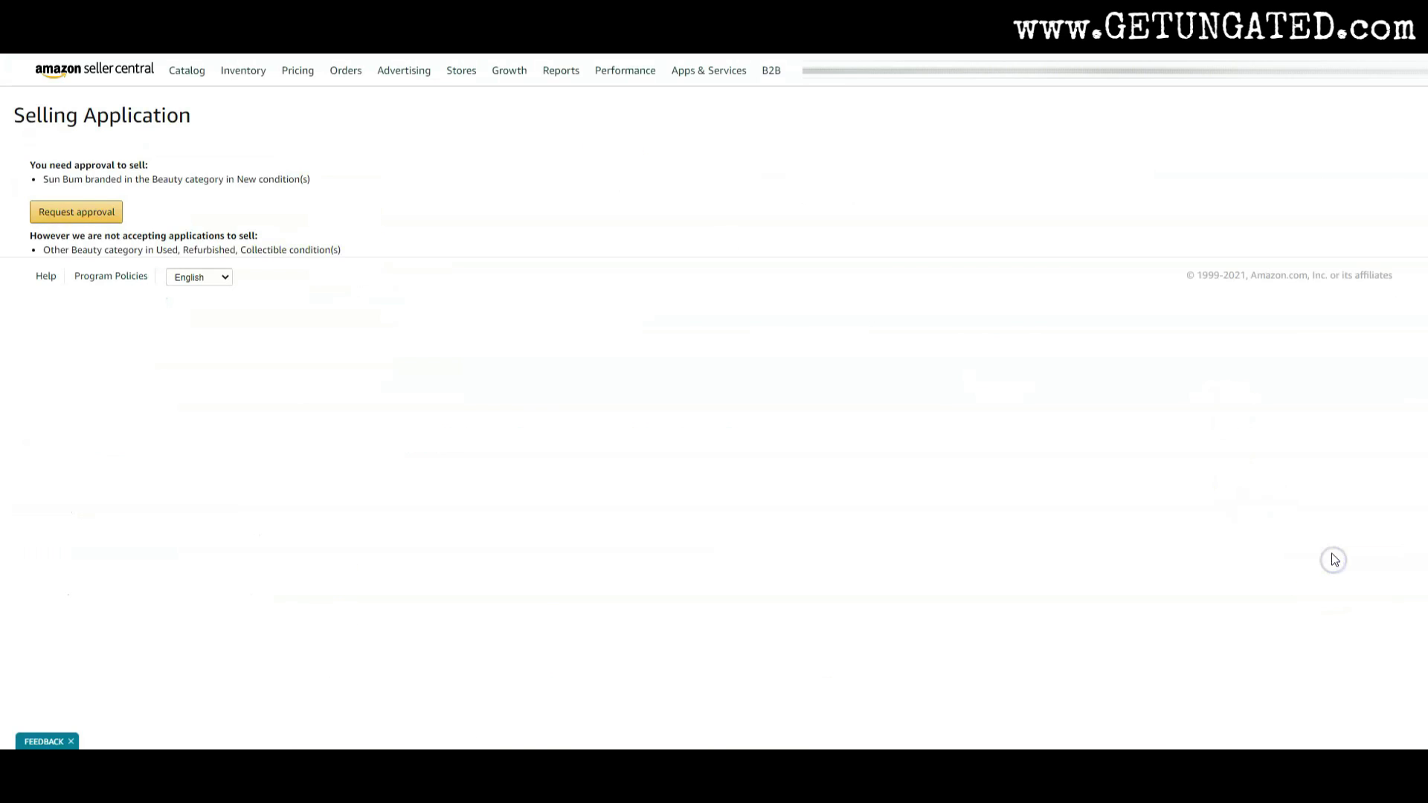
pyautogui.click(90, 211)
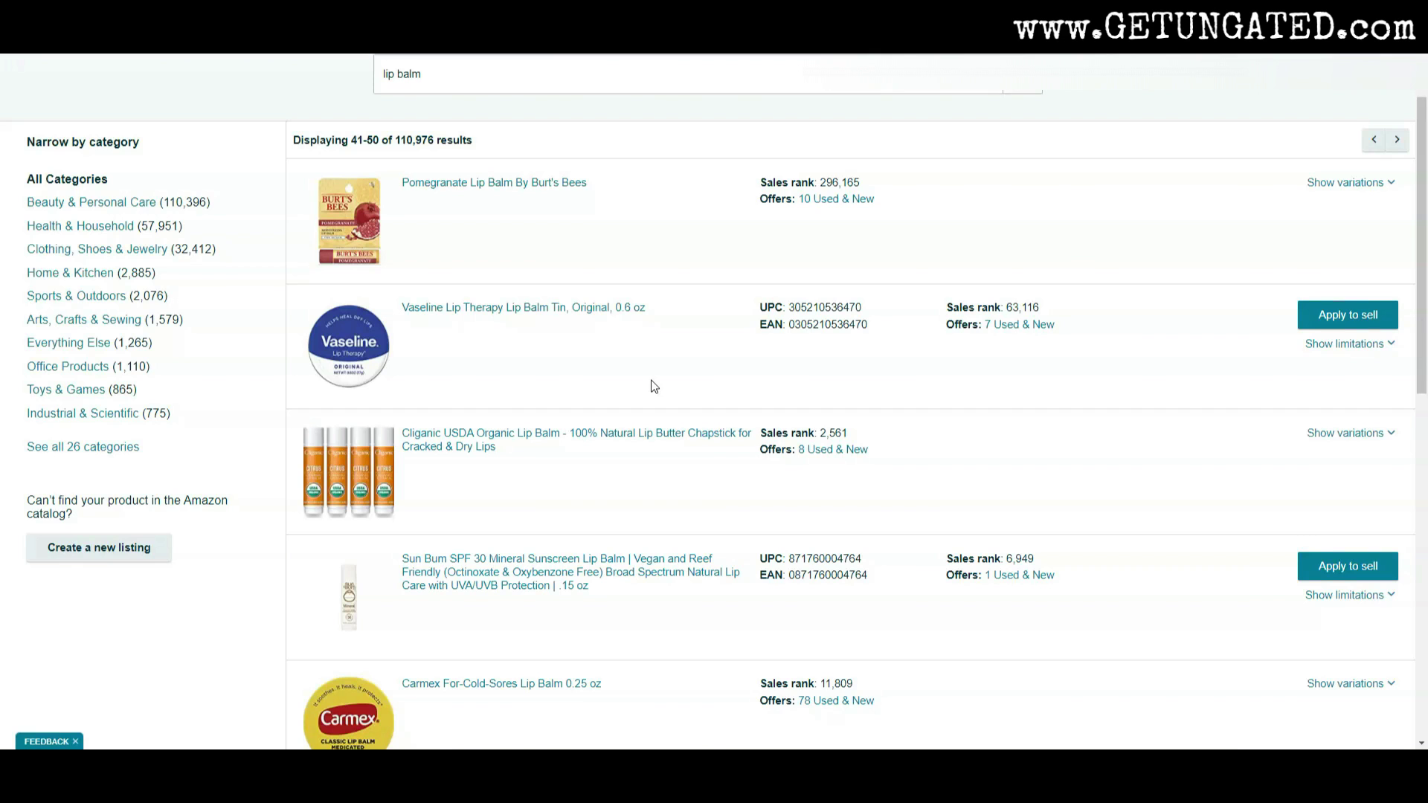
pyautogui.click(925, 141)
pyautogui.click(833, 305)
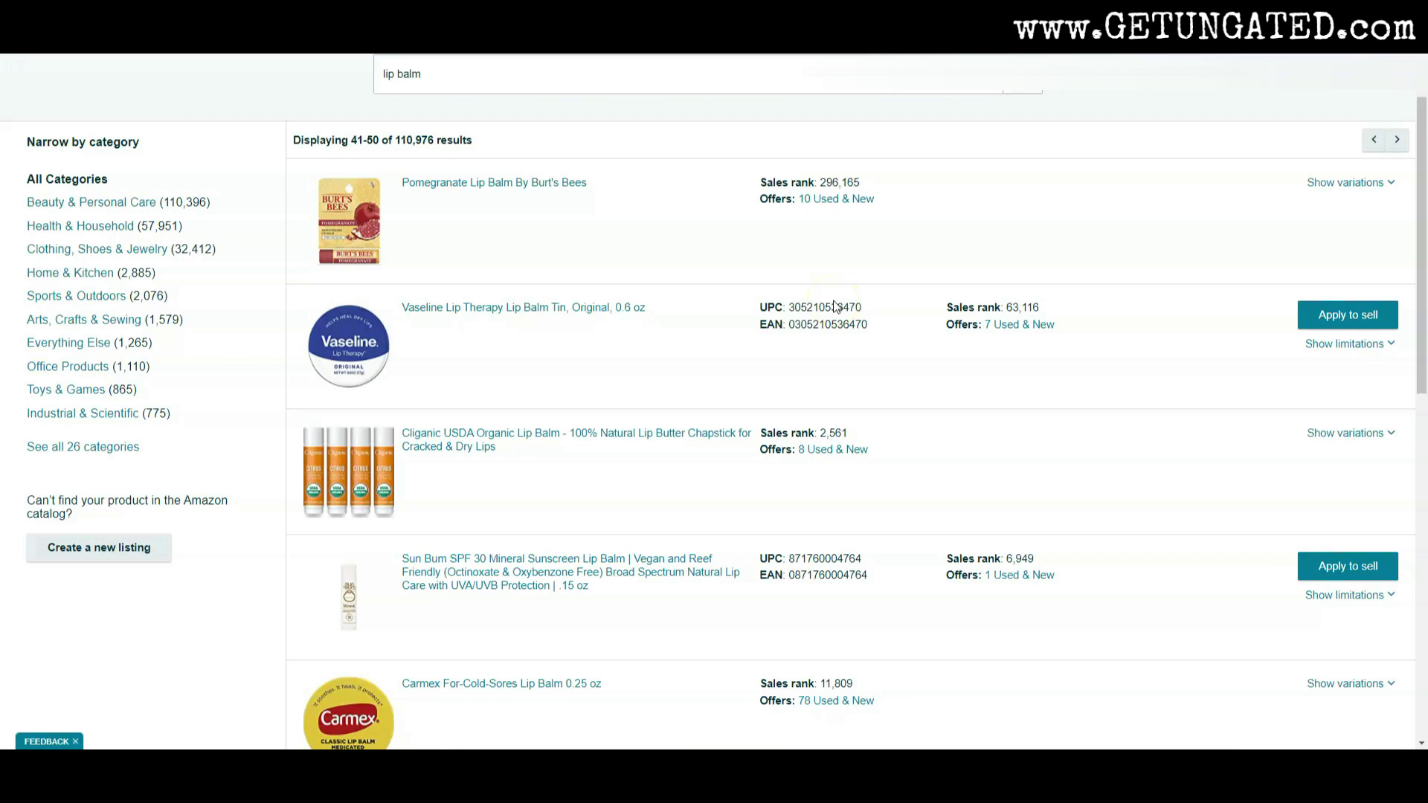